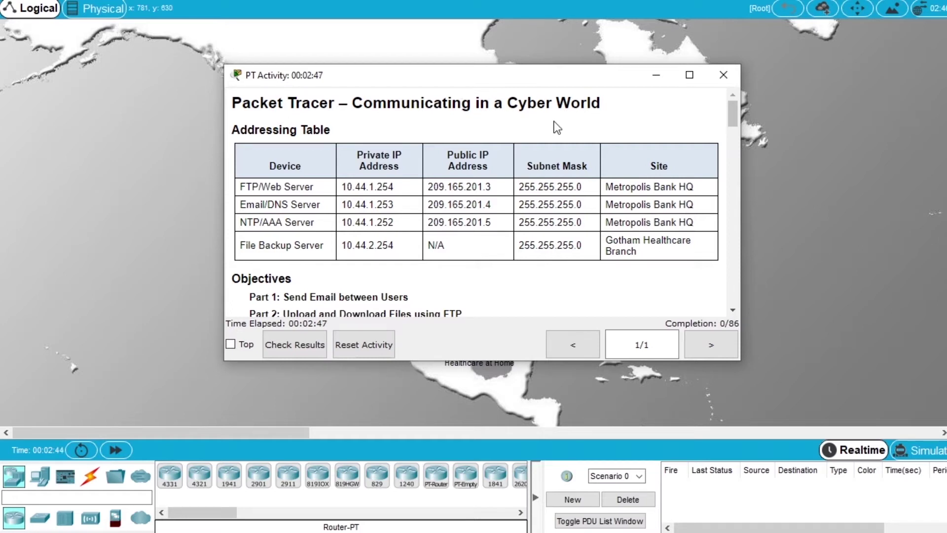
# Scroll through the activity instructions covering the addressing table and four objectives.
pyautogui.scroll(-1, 545, 143)
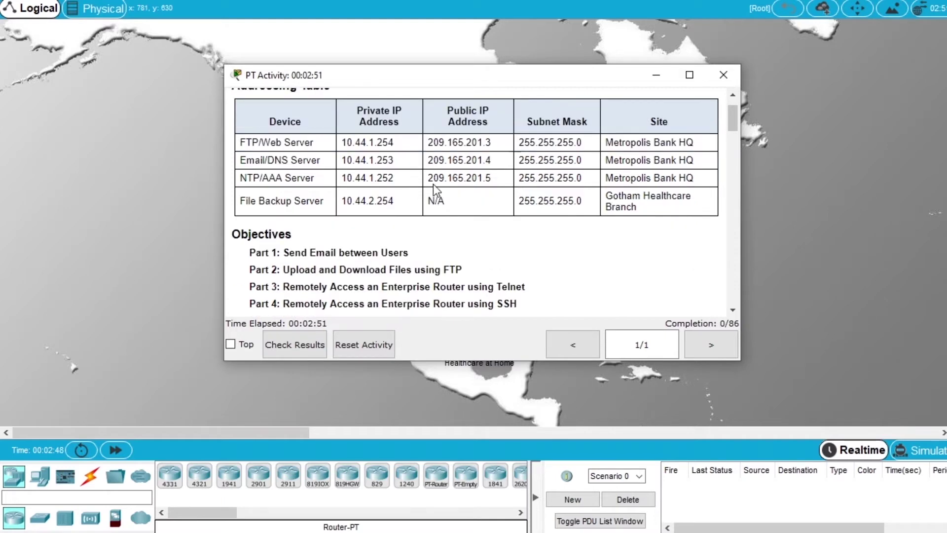
pyautogui.scroll(-2, 435, 191)
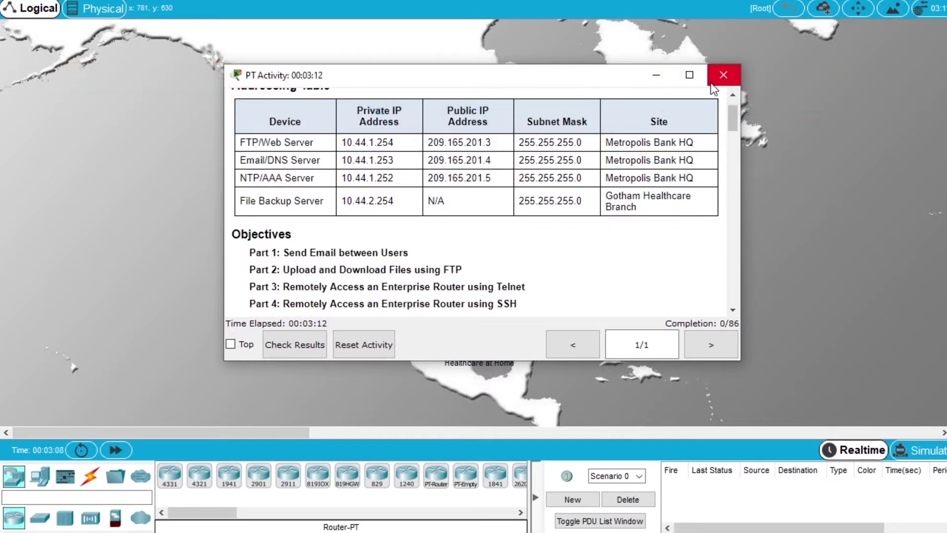
pyautogui.click(711, 82)
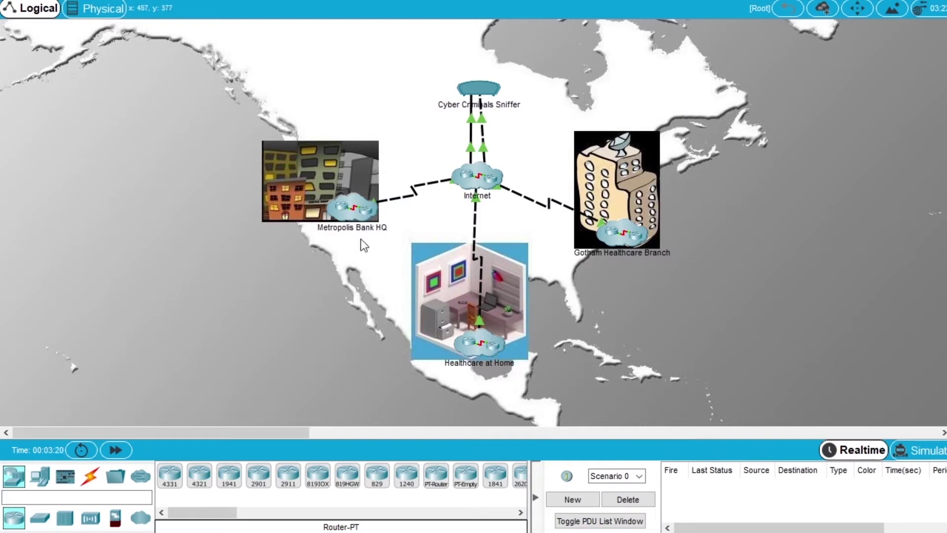
pyautogui.doubleClick(629, 238)
pyautogui.scroll(2, 368, 217)
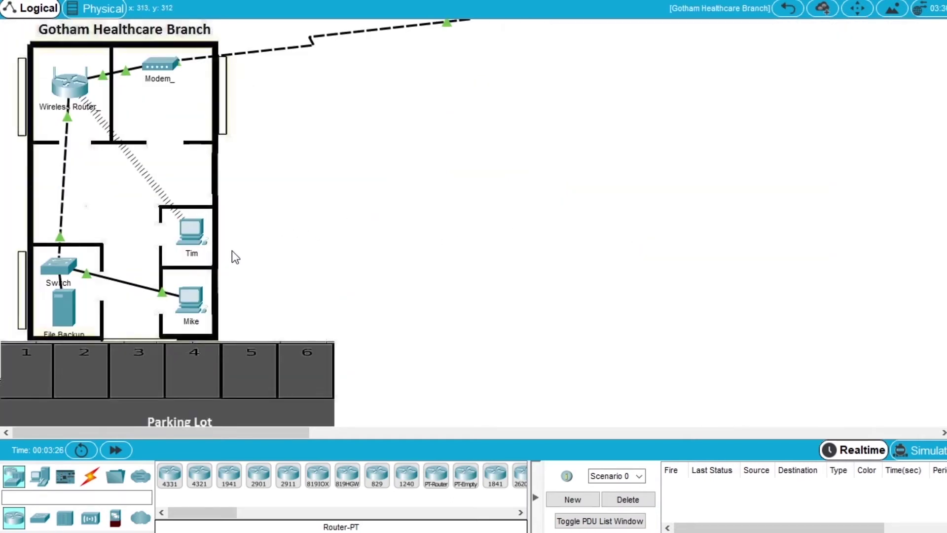
pyautogui.click(195, 308)
pyautogui.moveTo(327, 148); pyautogui.dragTo(138, 148)
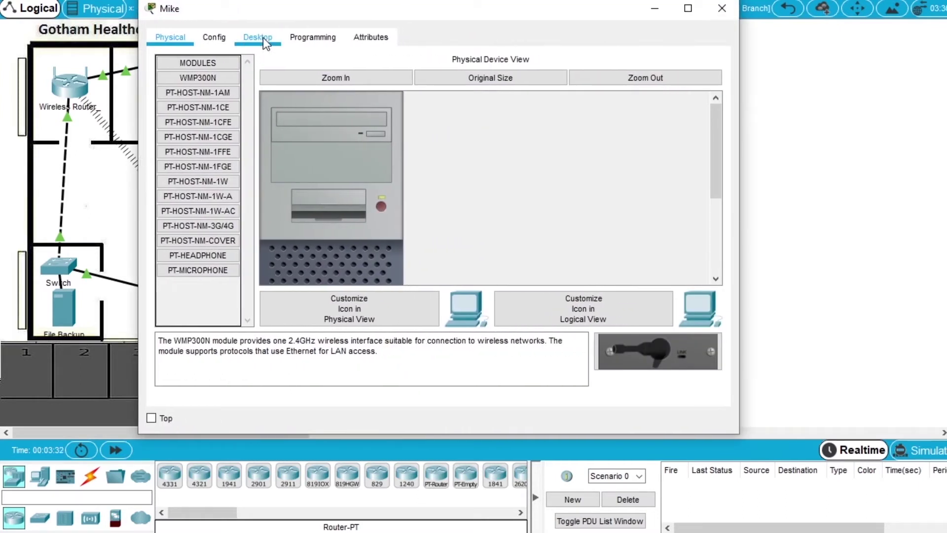
# Start a new message in the Email app on Mike's Desktop.
pyautogui.click(262, 38)
pyautogui.click(222, 352)
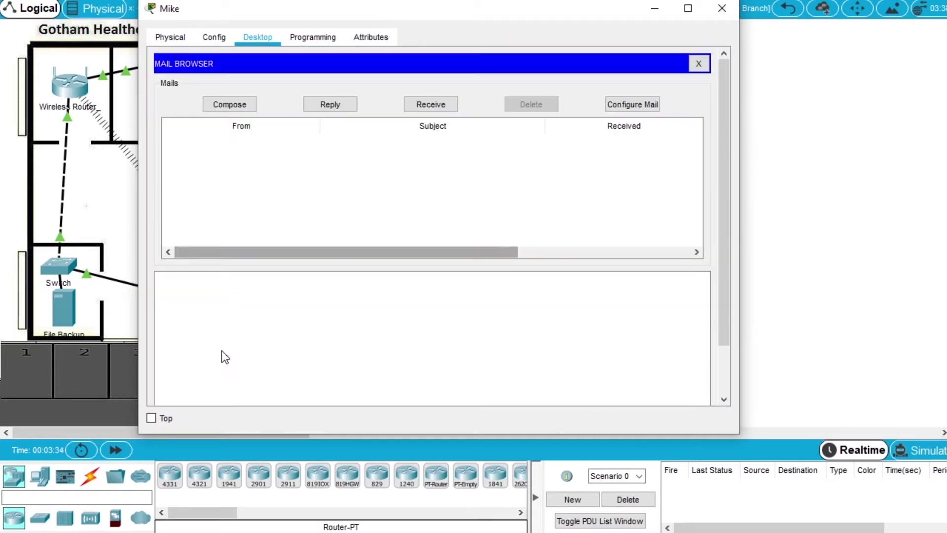
pyautogui.click(242, 111)
pyautogui.click(258, 87)
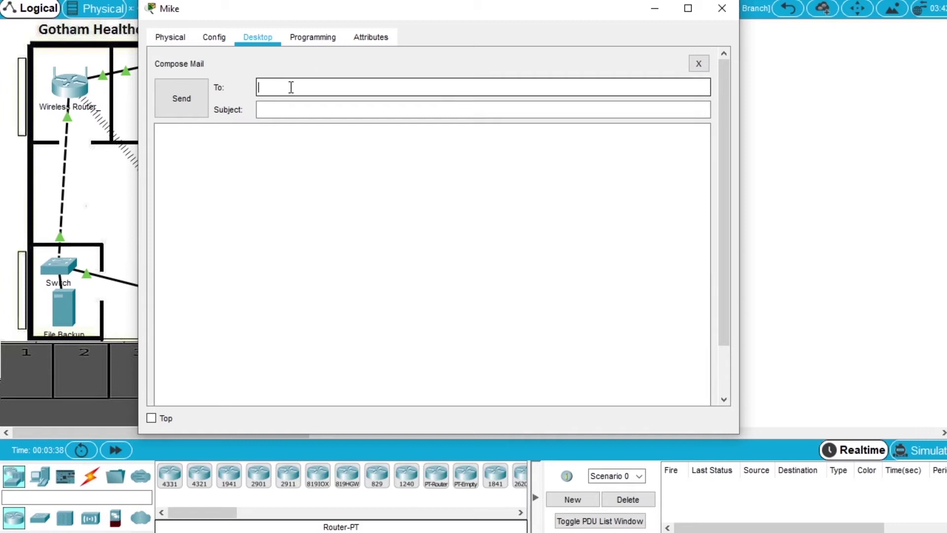
# Send Sally's address an e-mail with subject 'Urgent' and body 'call me', then close the window.
pyautogui.write('sally@cisco.corp')
pyautogui.click(303, 111)
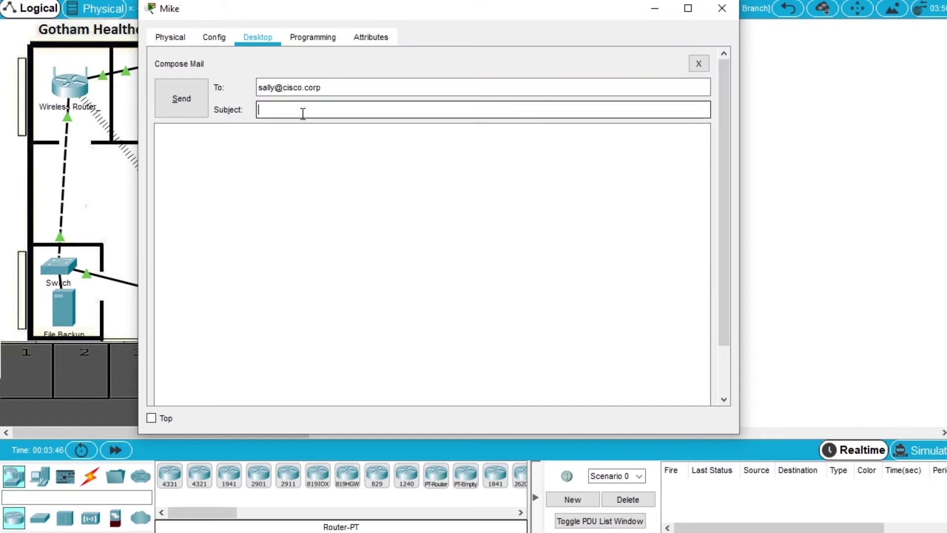
pyautogui.write('Urgent')
pyautogui.click(314, 146)
pyautogui.write('call me')
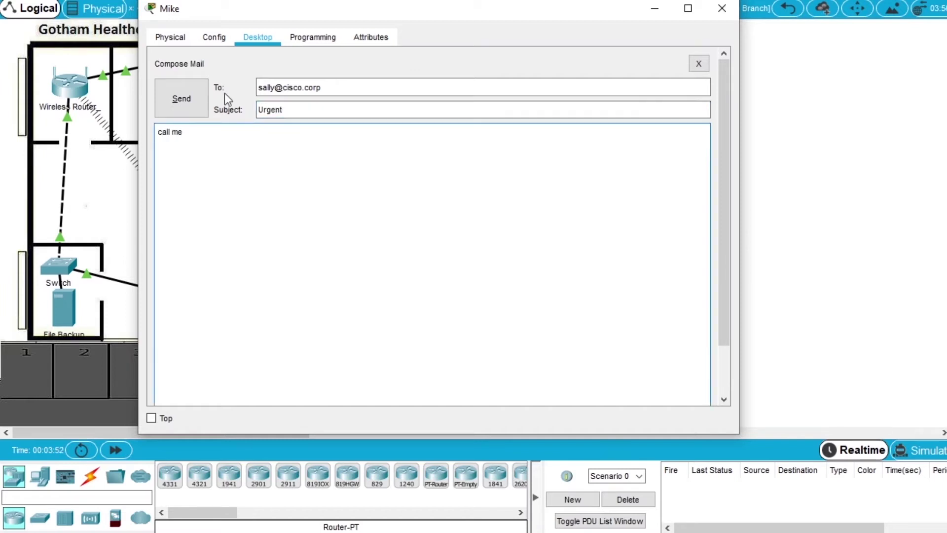
pyautogui.click(184, 98)
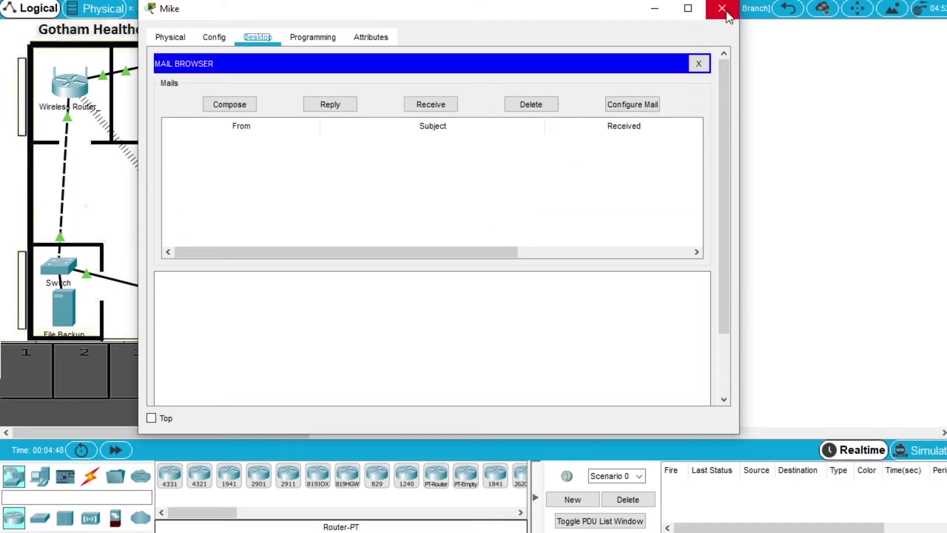
pyautogui.click(726, 11)
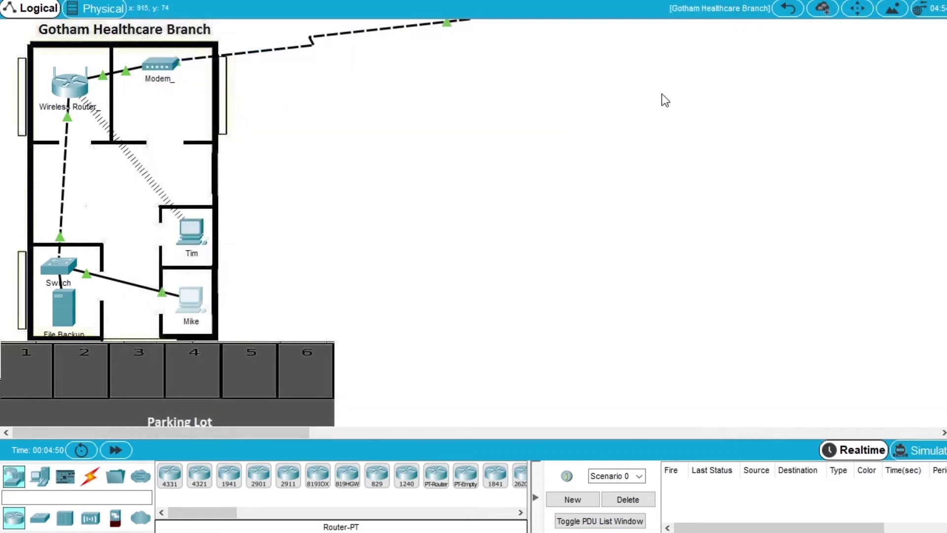
pyautogui.click(789, 8)
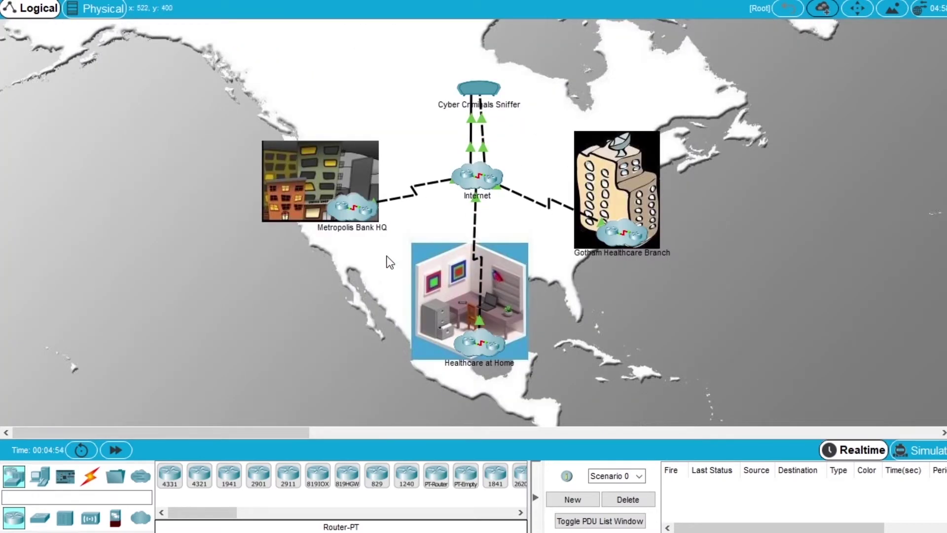
pyautogui.click(347, 209)
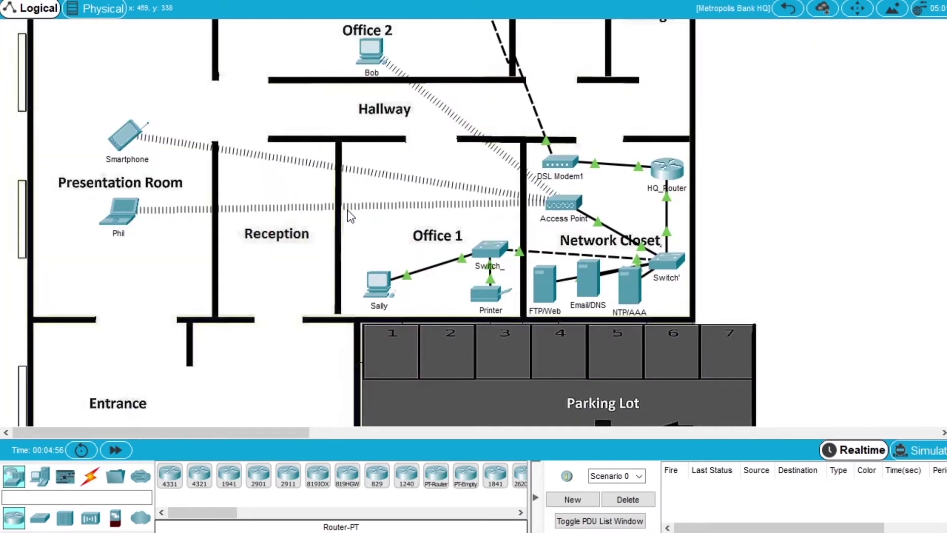
pyautogui.click(376, 285)
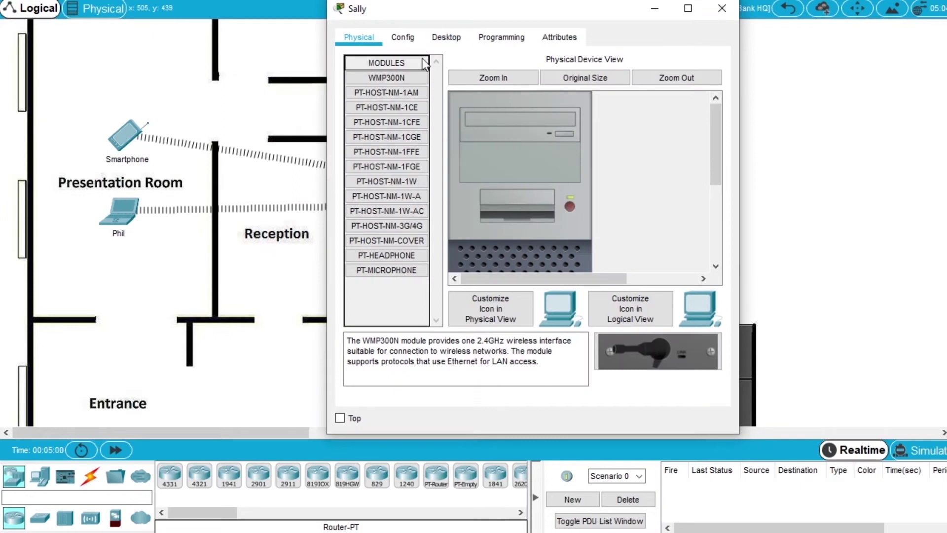
pyautogui.click(447, 37)
pyautogui.scroll(-2, 418, 302)
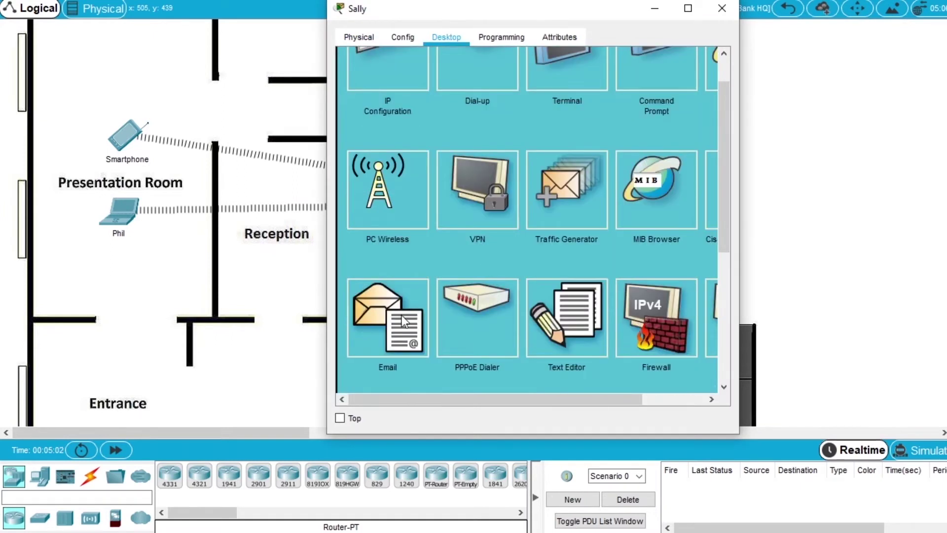
pyautogui.click(402, 322)
pyautogui.moveTo(327, 241); pyautogui.dragTo(126, 236)
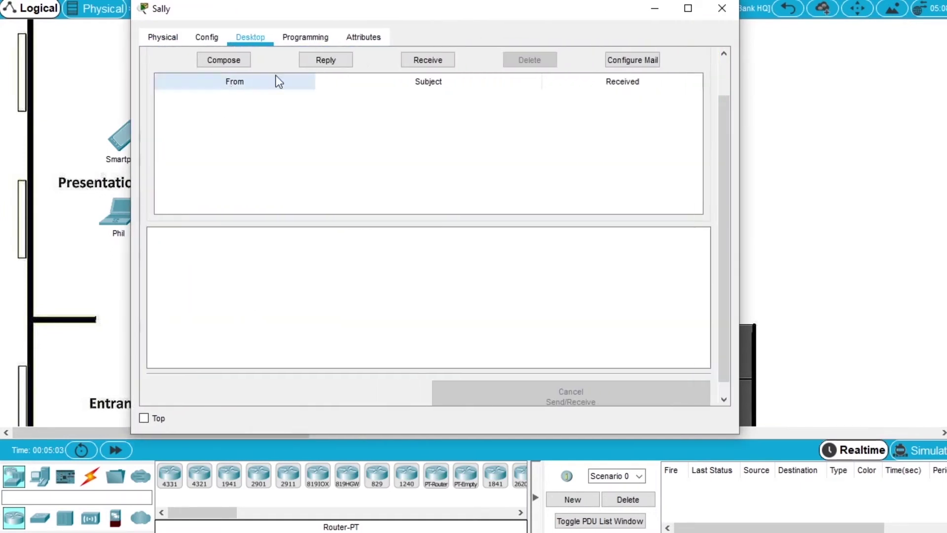
# Receive and read the 'Urgent' message, then close Sally's window and return to the world map.
pyautogui.click(442, 59)
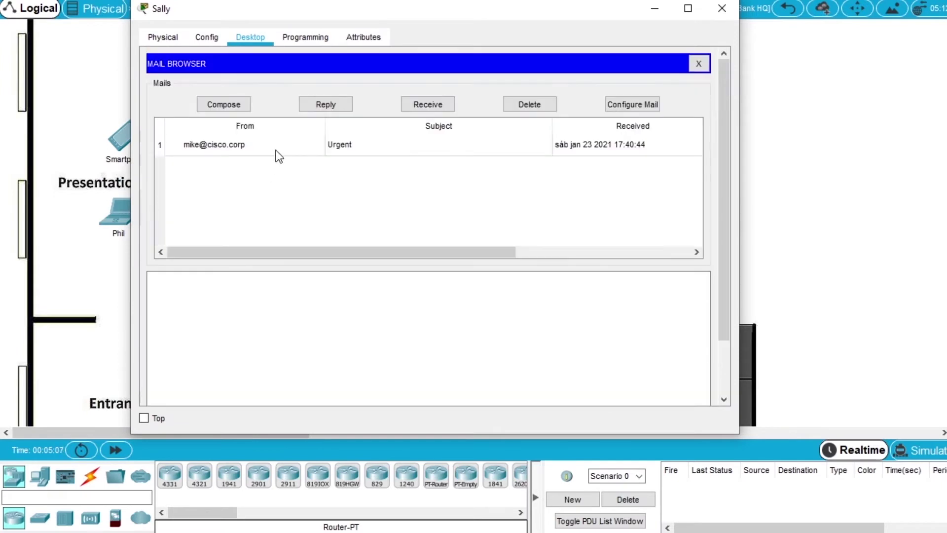
pyautogui.click(244, 145)
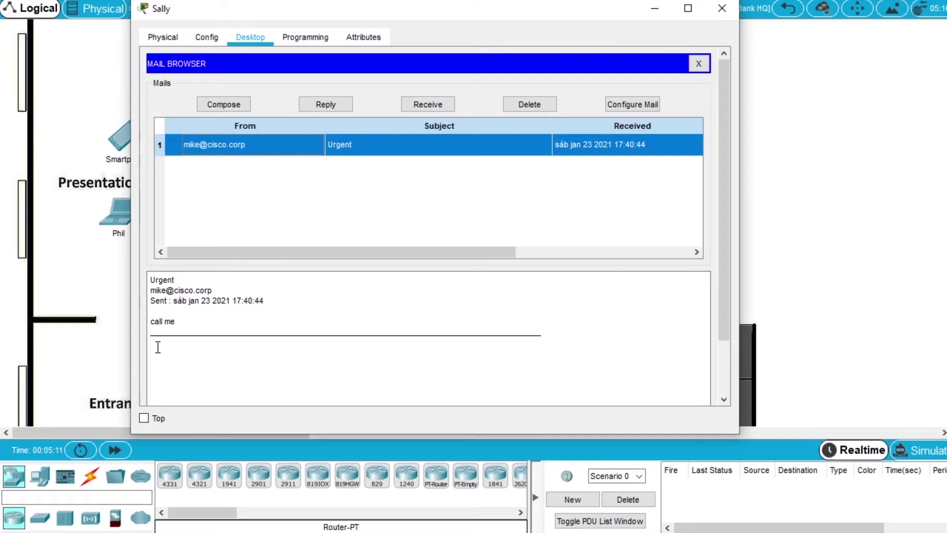
pyautogui.scroll(-3, 330, 222)
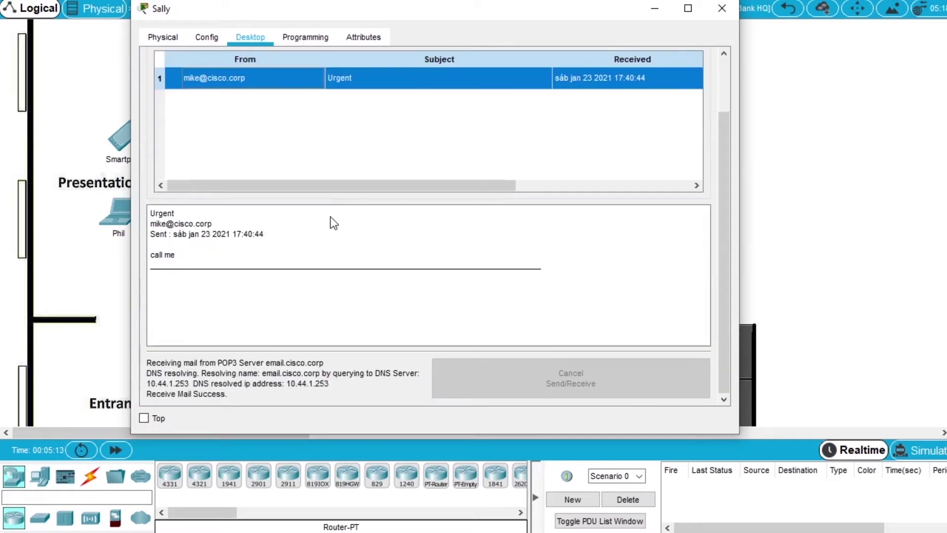
pyautogui.scroll(3, 402, 271)
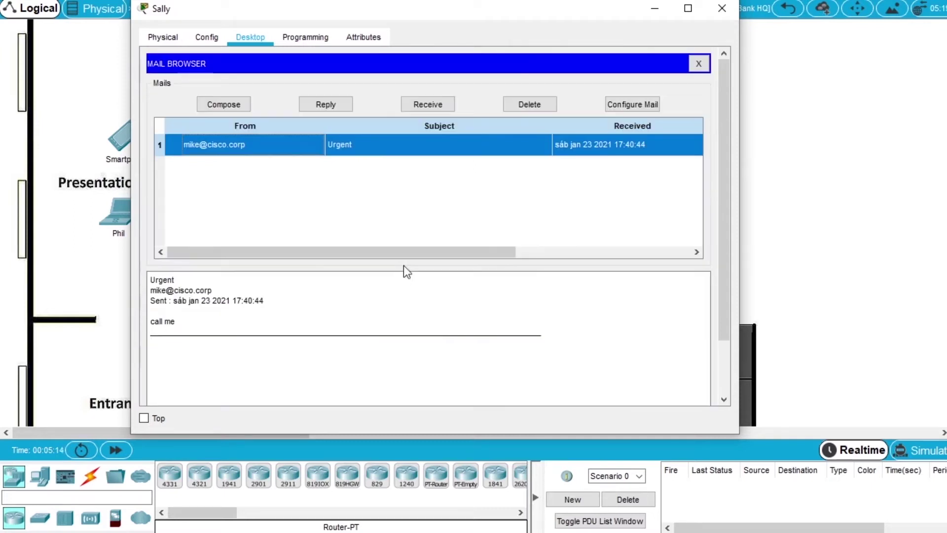
pyautogui.click(721, 8)
pyautogui.click(788, 8)
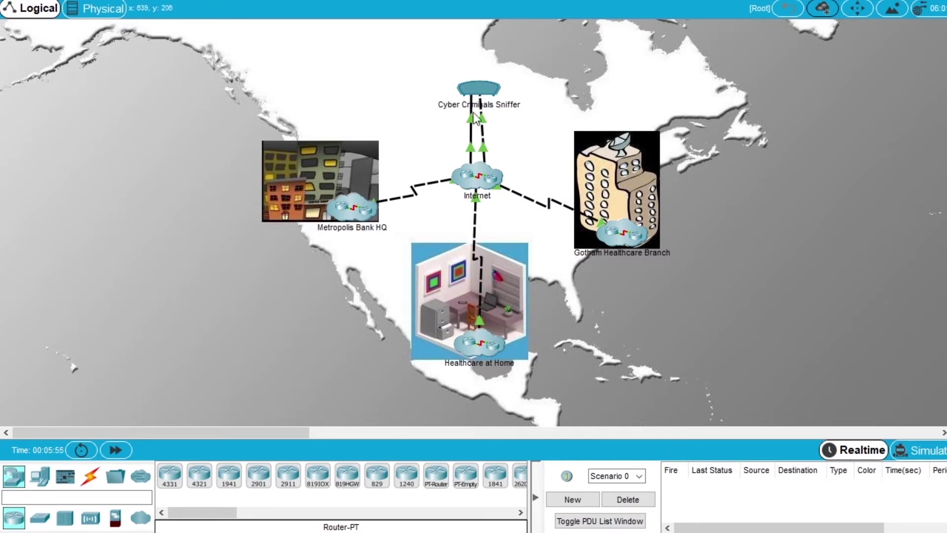
# Set the Cyber Criminals Sniffer to capture incoming packets on Port1, then close it.
pyautogui.click(483, 90)
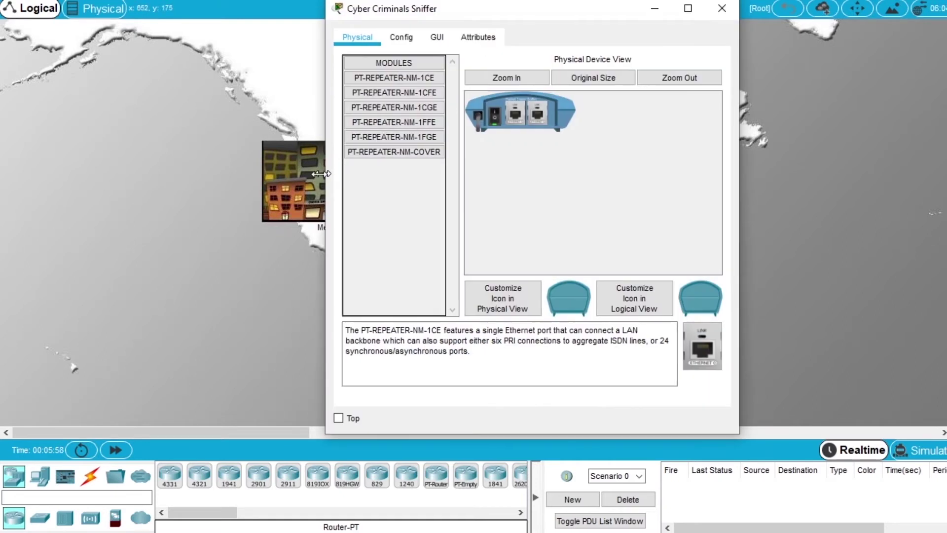
pyautogui.moveTo(327, 170); pyautogui.dragTo(219, 173)
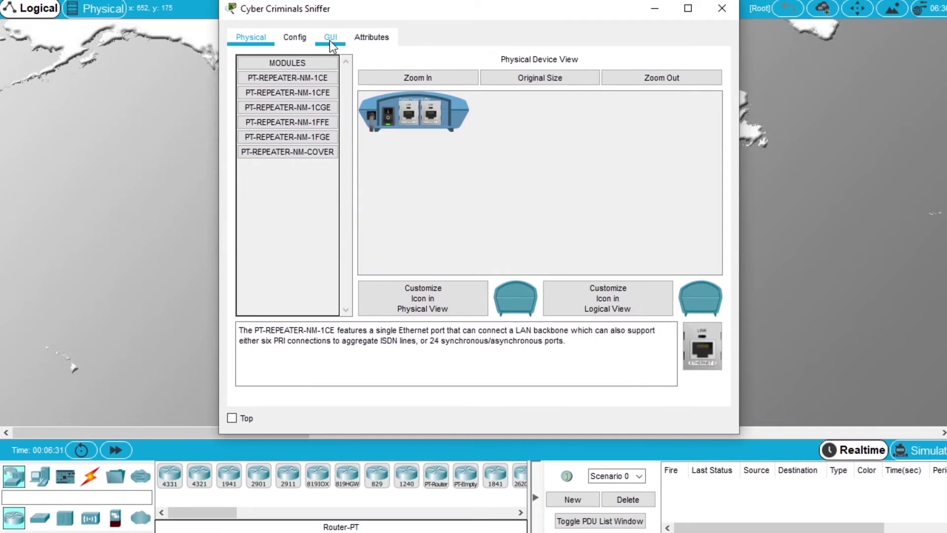
pyautogui.click(331, 44)
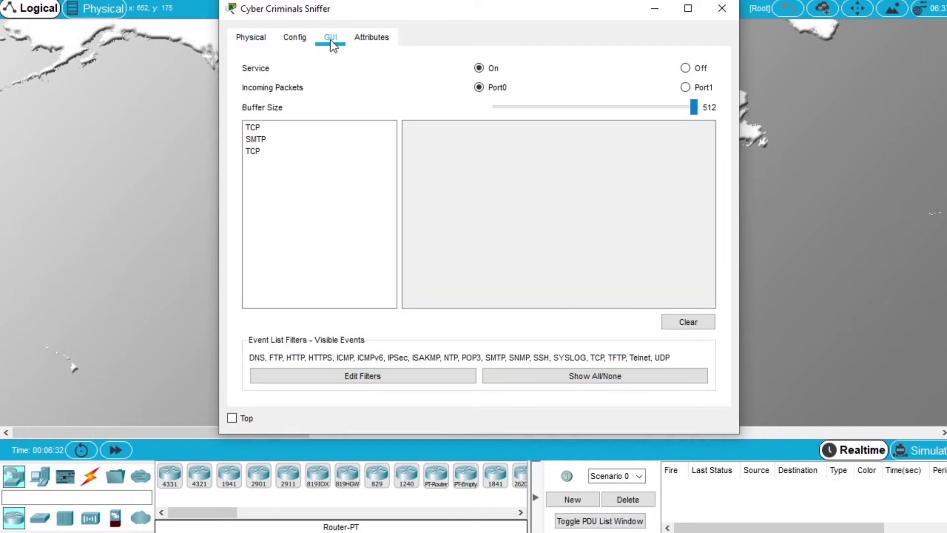
pyautogui.click(703, 89)
pyautogui.click(722, 9)
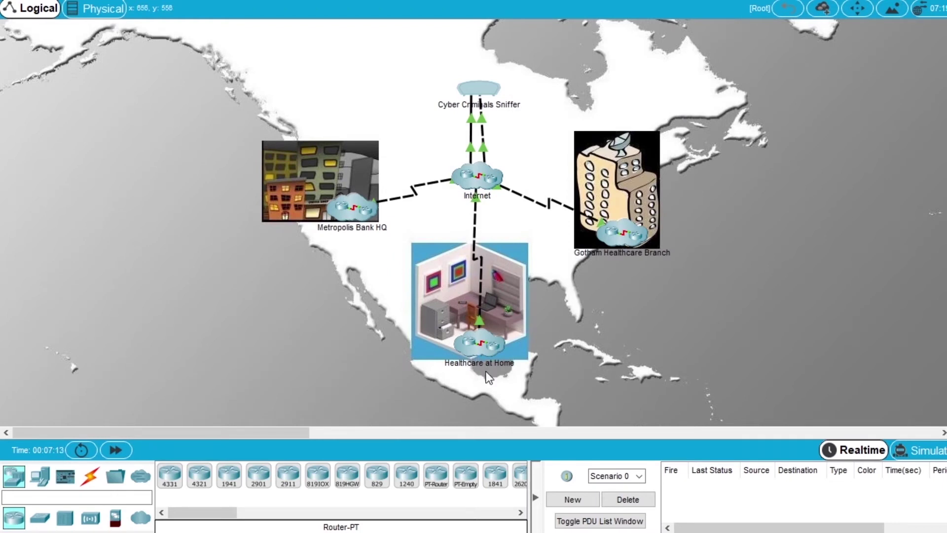
pyautogui.click(480, 336)
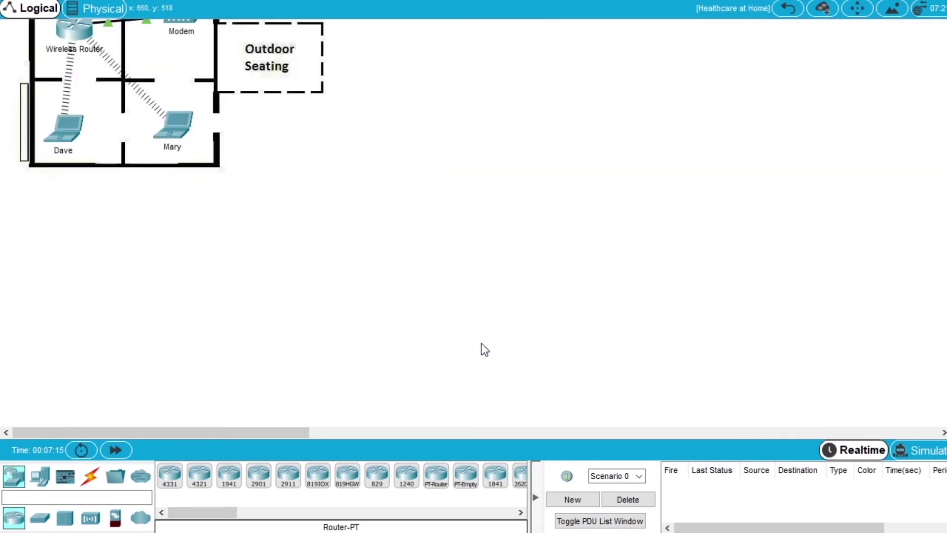
pyautogui.scroll(2, 291, 243)
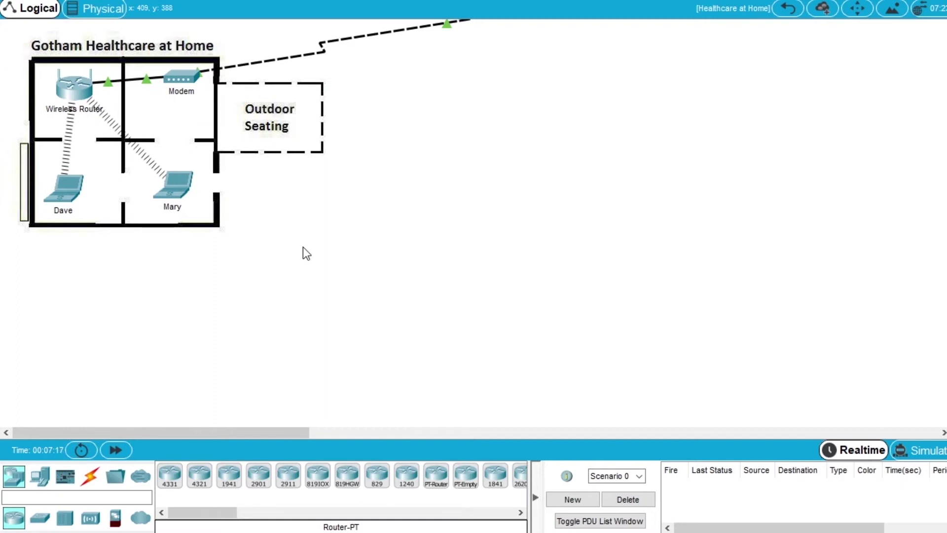
pyautogui.click(176, 187)
pyautogui.moveTo(327, 152); pyautogui.dragTo(165, 163)
pyautogui.click(282, 39)
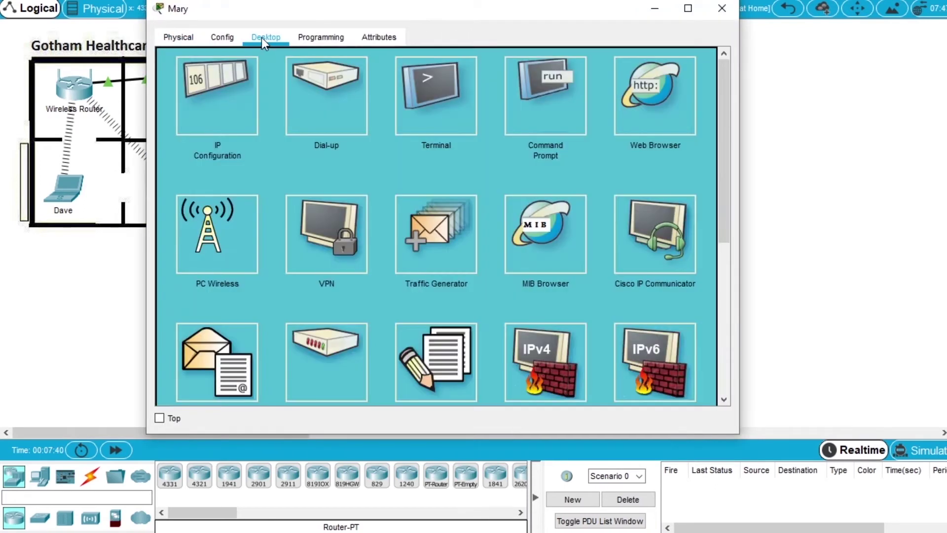
pyautogui.click(544, 106)
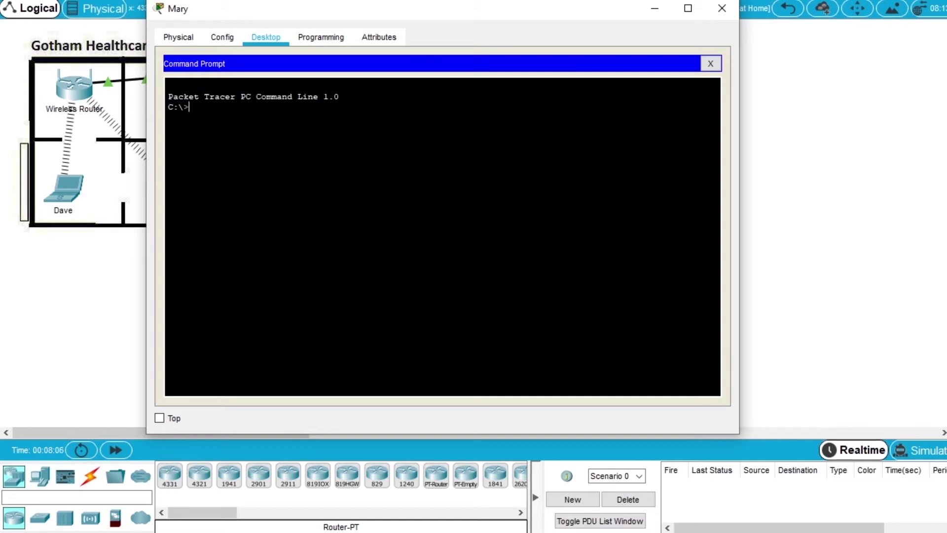
# Connect to FTP server 209.165.201.3 and log in with the FTP username and password.
pyautogui.write('ftp 209.165.201.3')
pyautogui.press('Return')
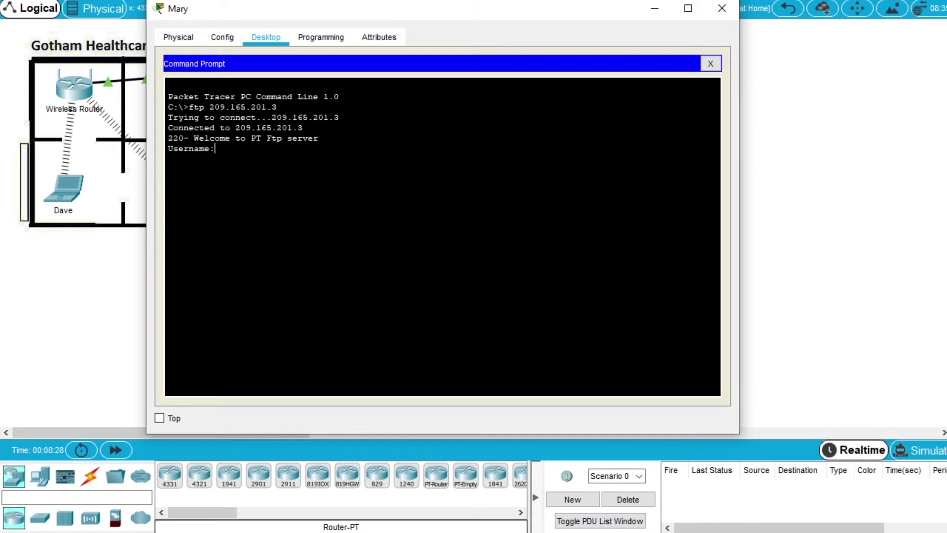
pyautogui.write('mary')
pyautogui.press('Return')
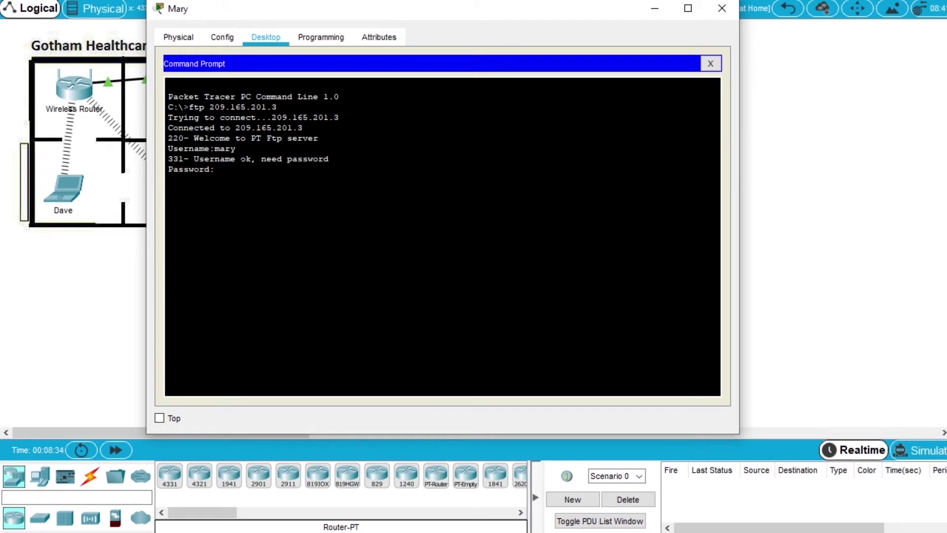
pyautogui.press('Return')
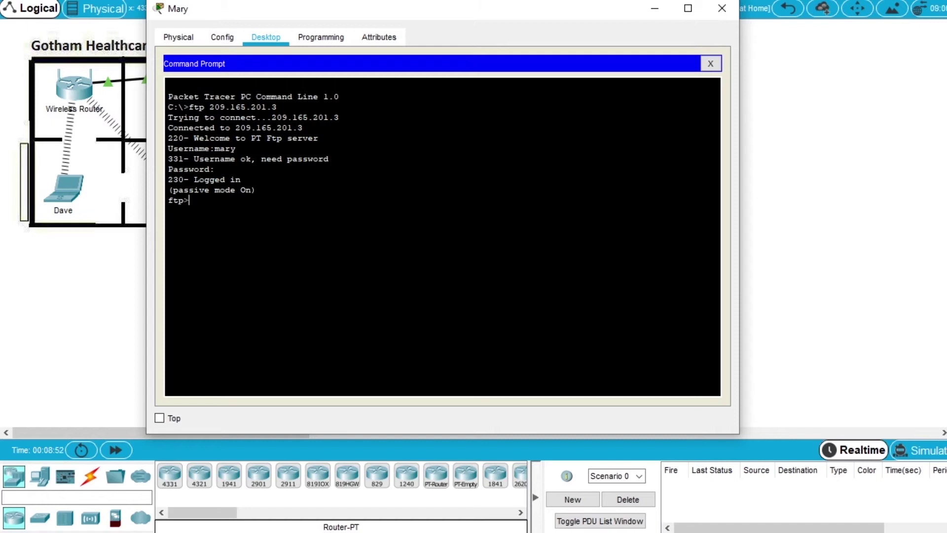
# List the FTP directory, upload newclients.txt, and confirm it is listed at 644 bytes.
pyautogui.write('dir')
pyautogui.press('Return')
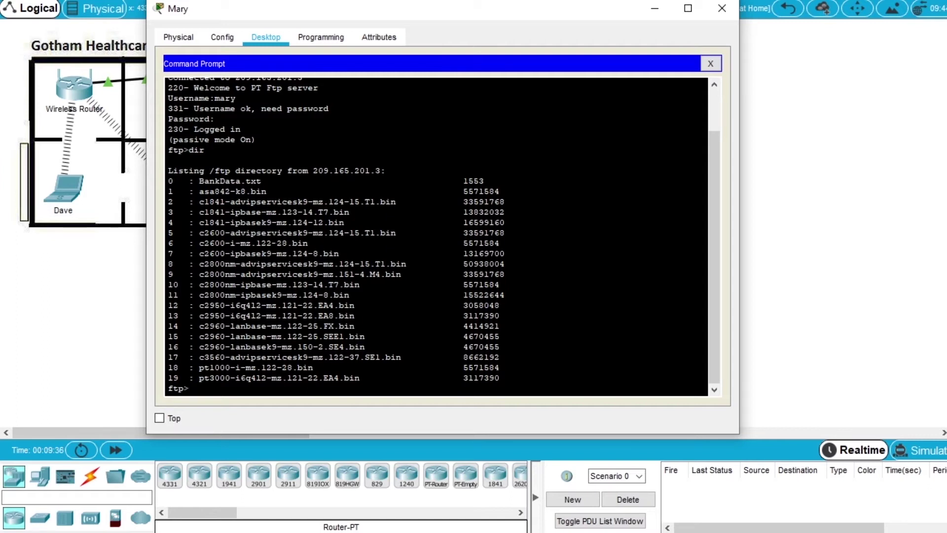
pyautogui.write('put newclients.txt')
pyautogui.press('Return')
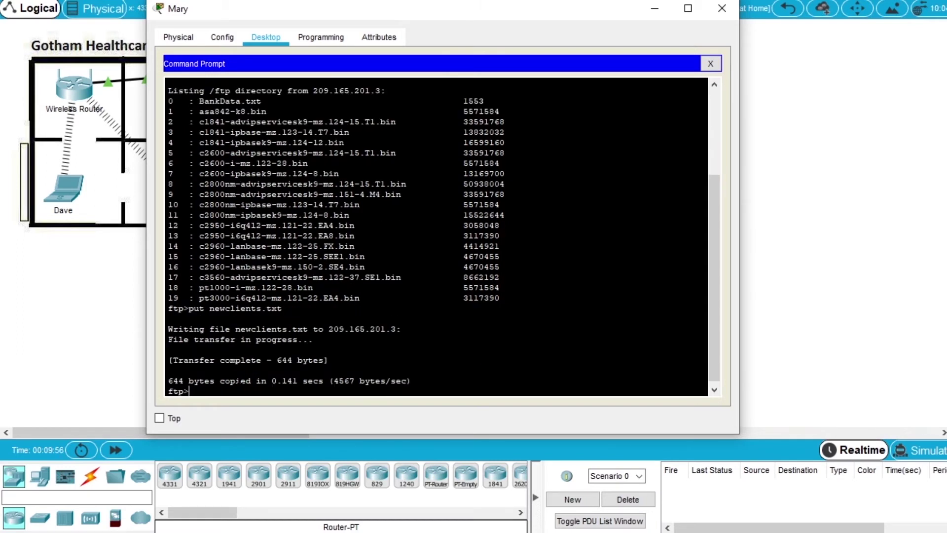
pyautogui.write('dir')
pyautogui.press('Return')
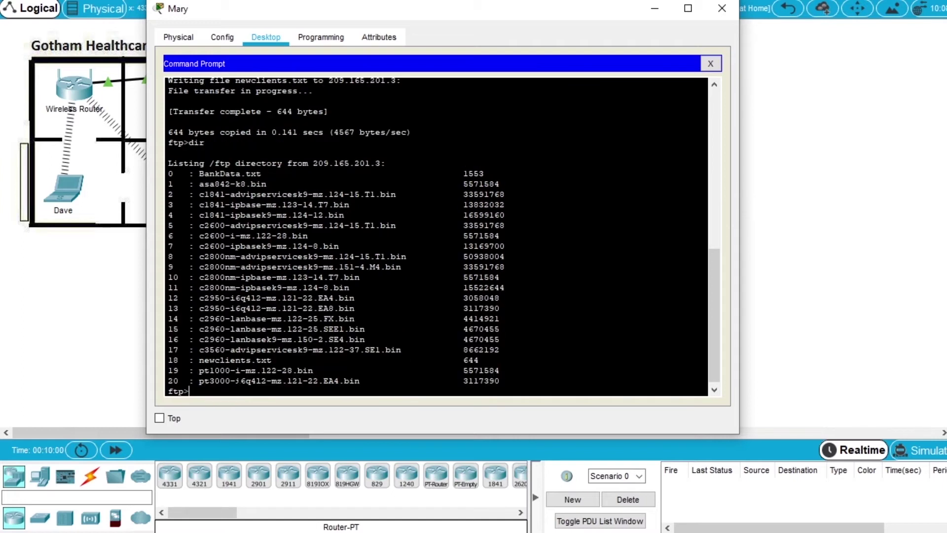
pyautogui.moveTo(199, 360); pyautogui.dragTo(478, 360)
pyautogui.click(478, 360)
# Close the laptop window and open the Cyber Criminals Sniffer from the world map.
pyautogui.click(723, 7)
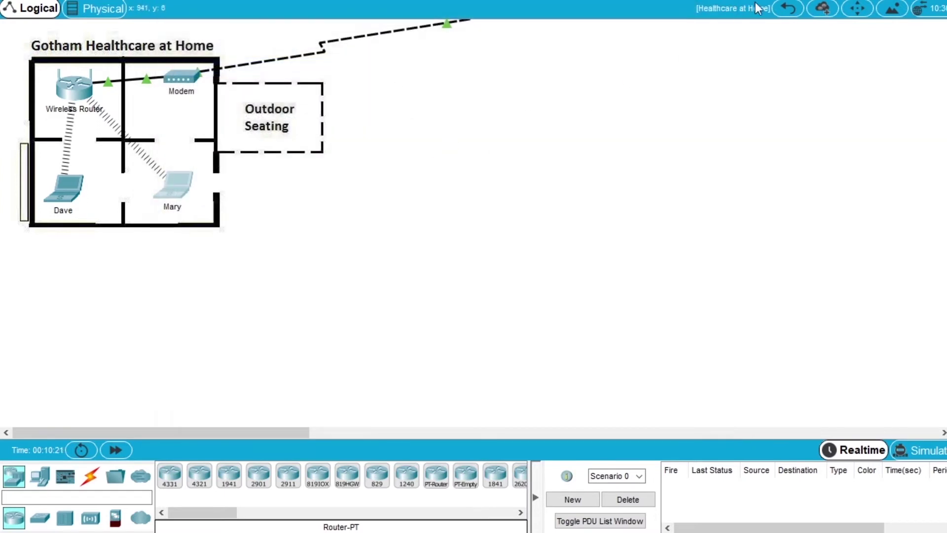
pyautogui.click(788, 9)
pyautogui.scroll(-2, 518, 148)
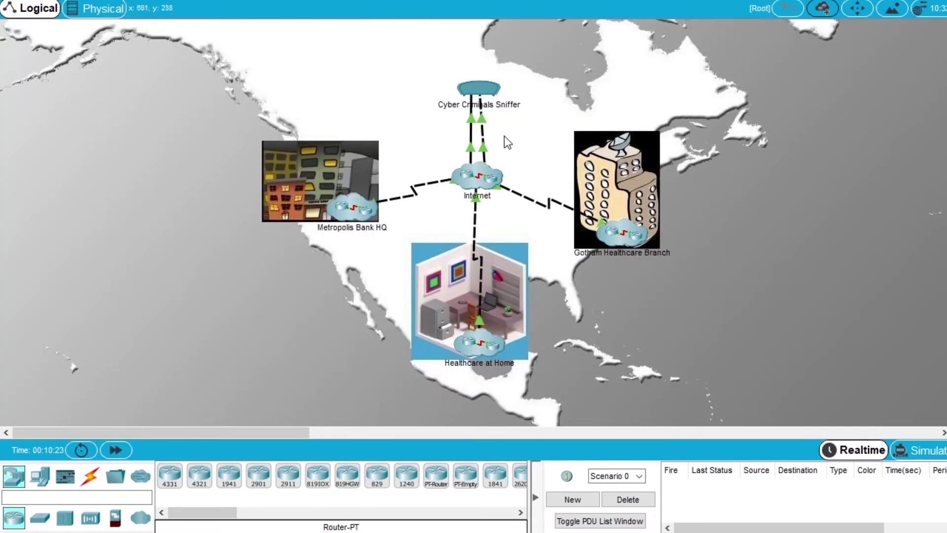
pyautogui.click(478, 90)
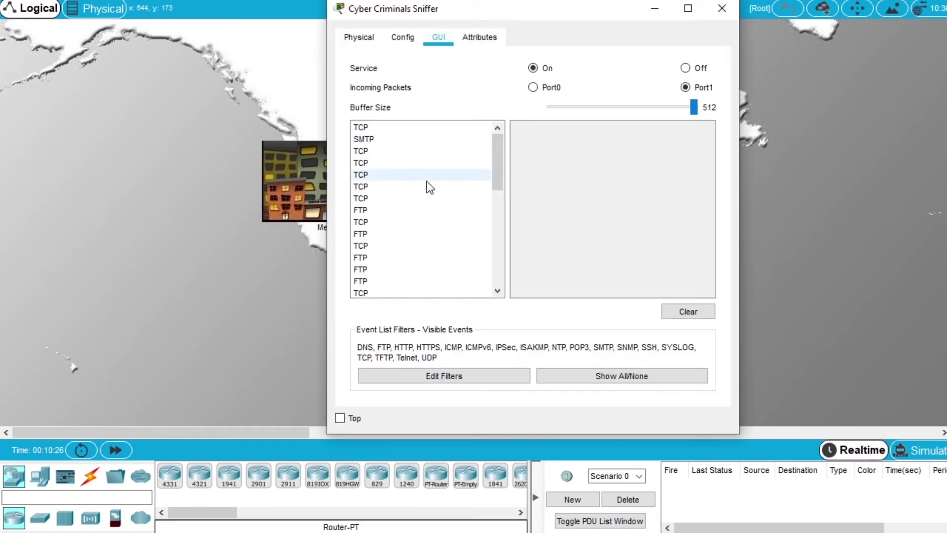
pyautogui.moveTo(501, 154)
pyautogui.mouseDown()
pyautogui.moveTo(503, 197)
pyautogui.moveTo(501, 160)
pyautogui.mouseUp()
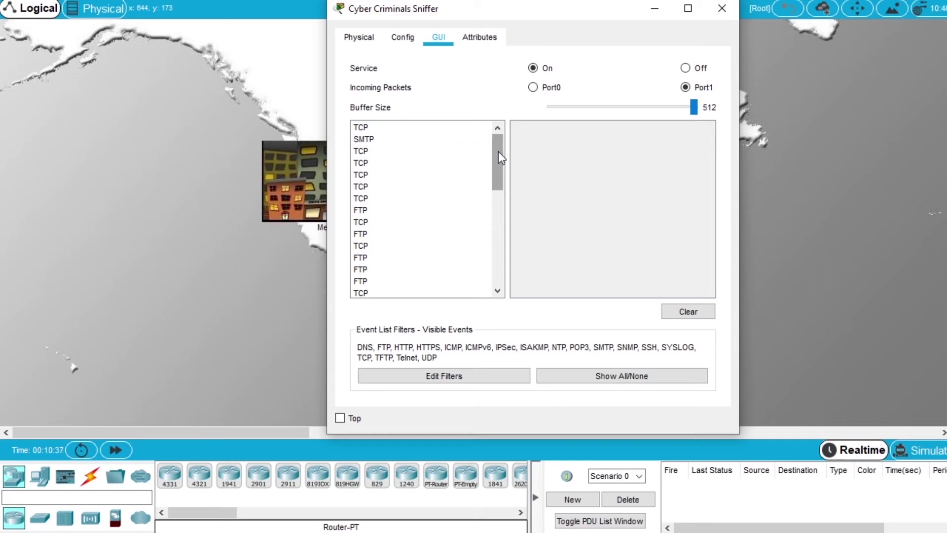
pyautogui.moveTo(498, 152); pyautogui.dragTo(501, 143)
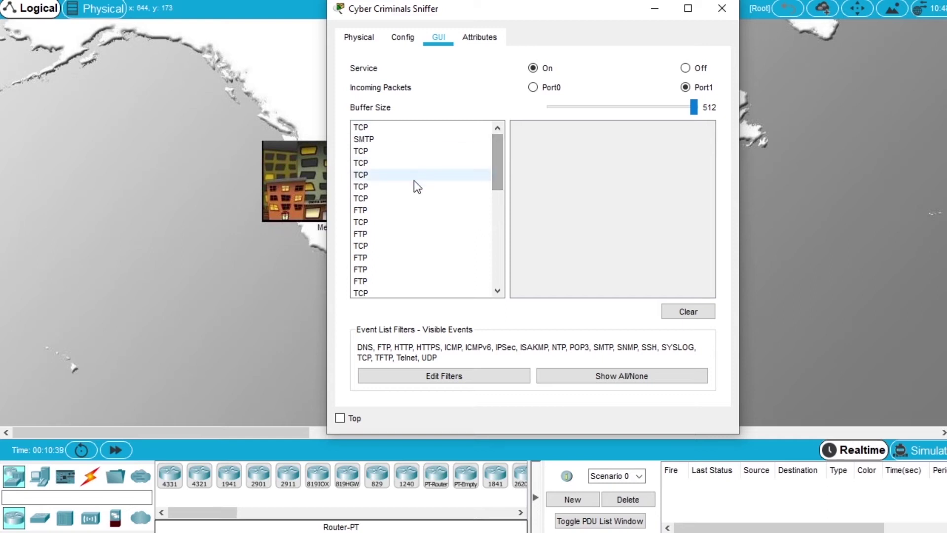
# Enlarge the sniffer and inspect a captured FTP packet down to its cleartext USER command.
pyautogui.click(368, 211)
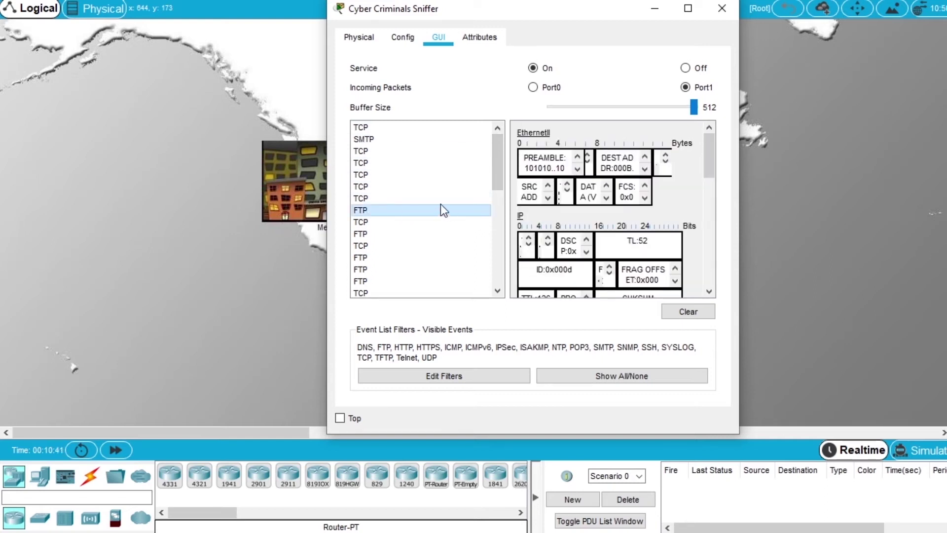
pyautogui.moveTo(327, 208); pyautogui.dragTo(64, 208)
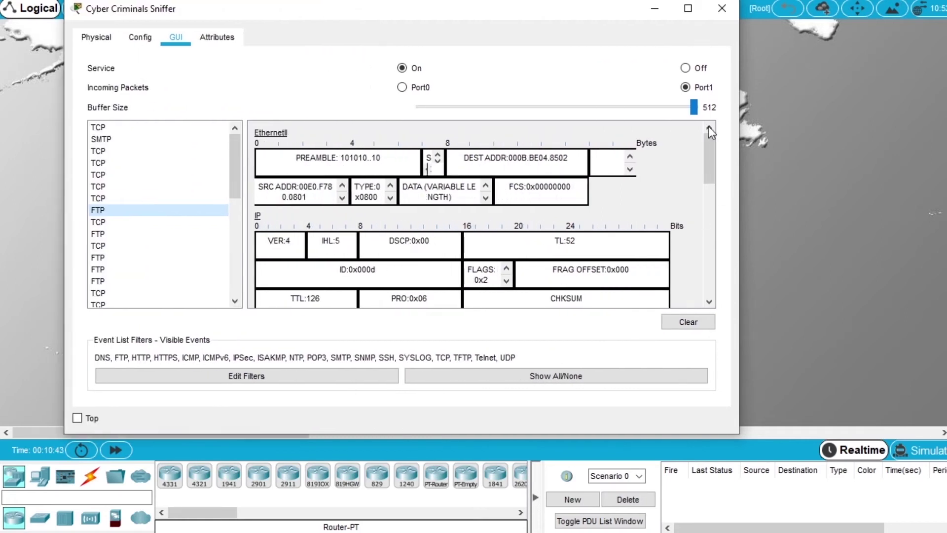
pyautogui.moveTo(617, 4); pyautogui.dragTo(617, 0)
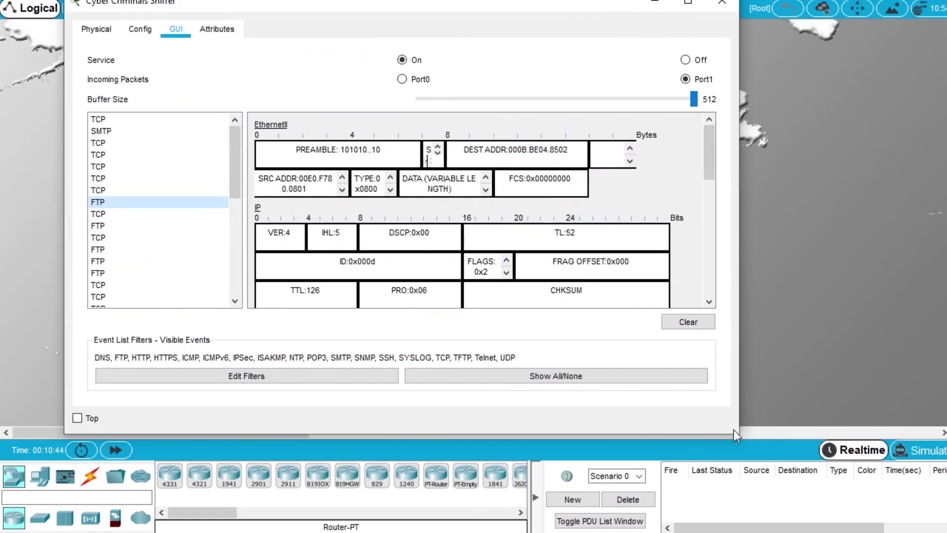
pyautogui.moveTo(739, 430); pyautogui.dragTo(830, 469)
pyautogui.moveTo(565, 9); pyautogui.dragTo(594, 47)
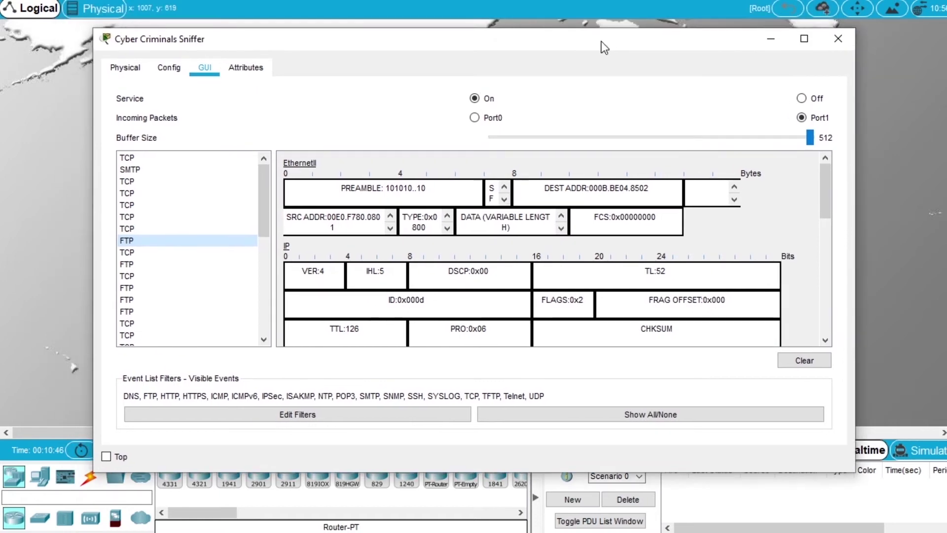
pyautogui.scroll(-1, 564, 253)
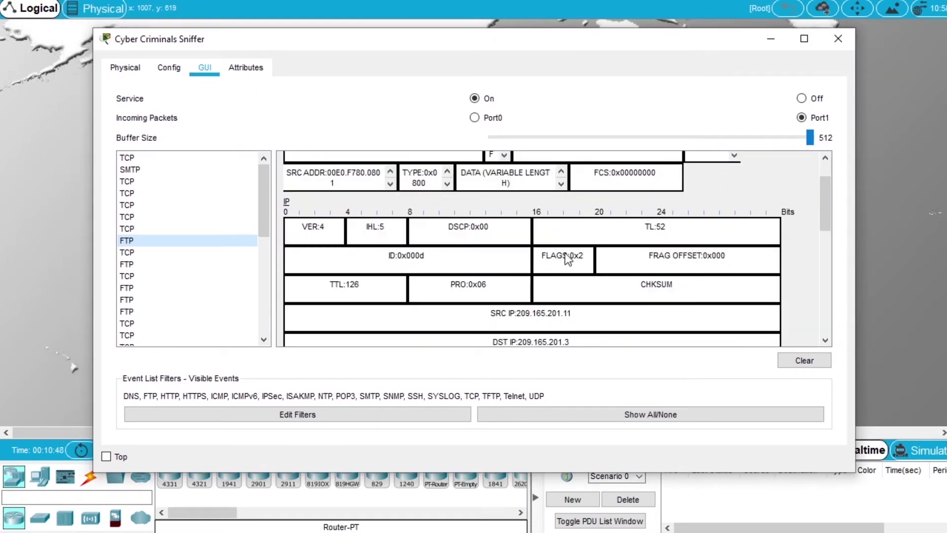
pyautogui.scroll(-4, 557, 223)
pyautogui.scroll(-5, 556, 219)
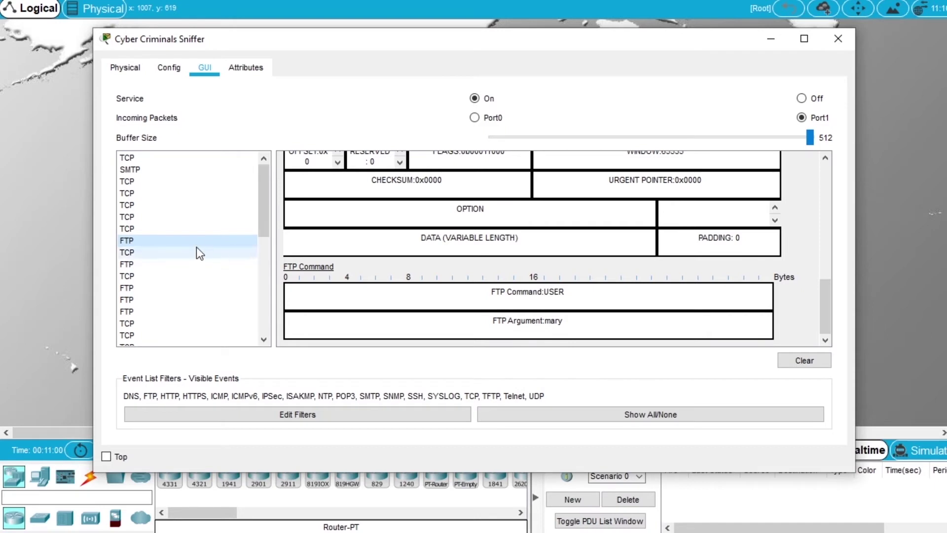
# Inspect the next captured FTP packet to reveal the PASS command and cleartext password.
pyautogui.click(131, 264)
pyautogui.scroll(-10, 496, 228)
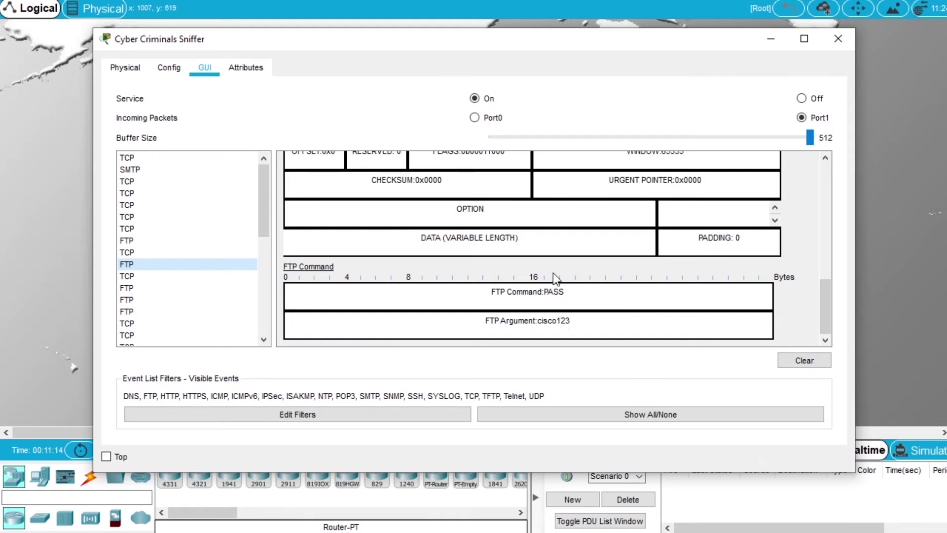
pyautogui.scroll(5, 552, 273)
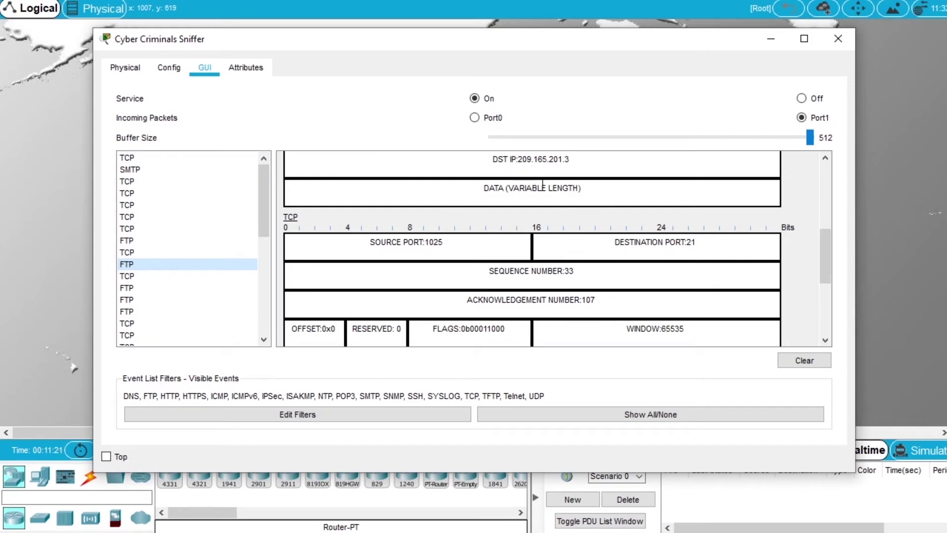
pyautogui.scroll(-5, 611, 216)
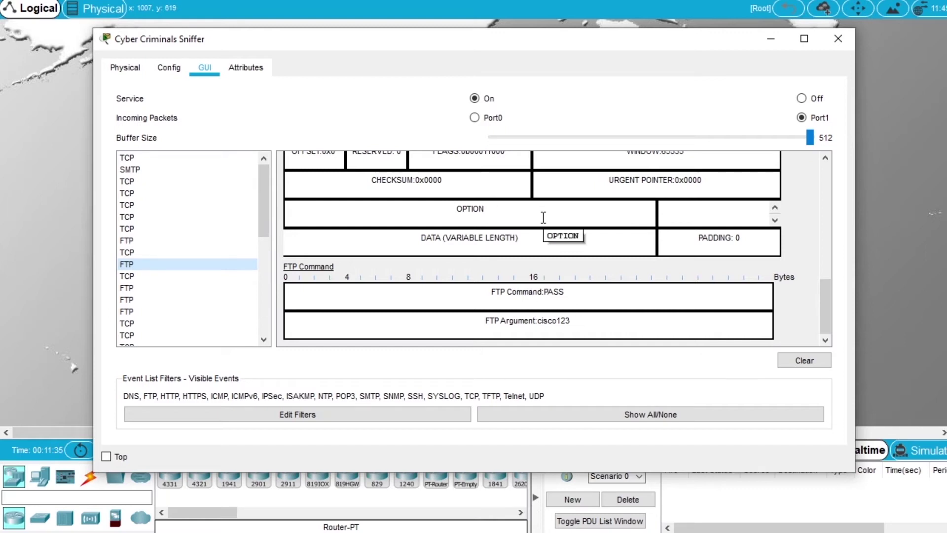
pyautogui.click(837, 39)
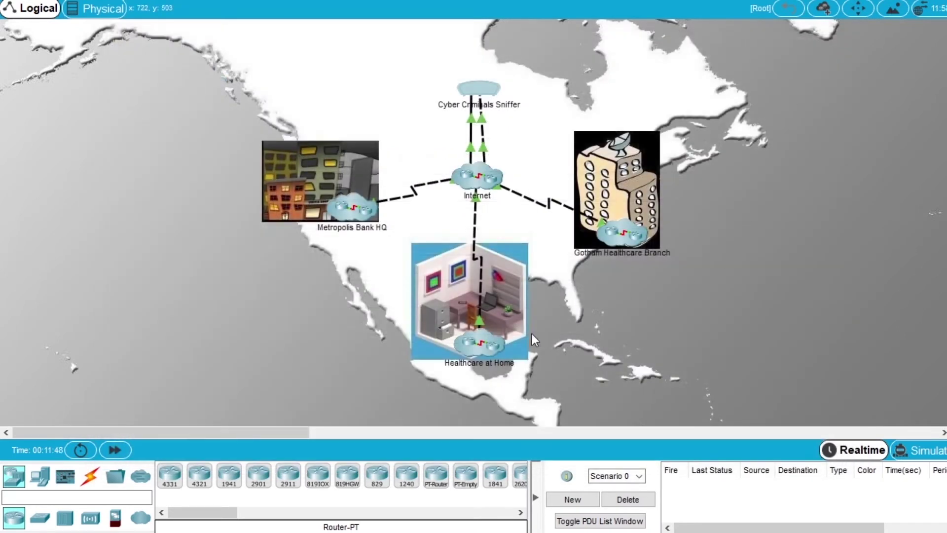
pyautogui.click(476, 345)
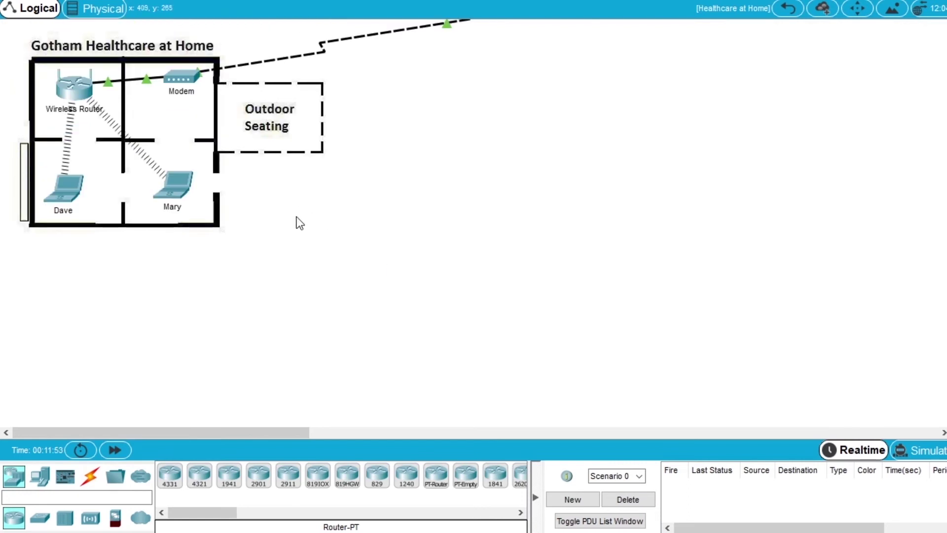
pyautogui.click(66, 189)
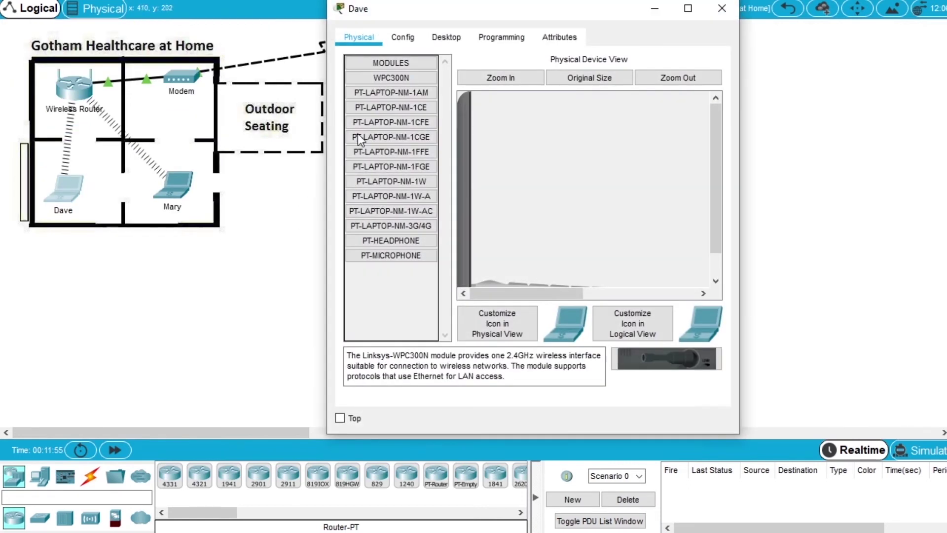
pyautogui.moveTo(203, 116); pyautogui.dragTo(156, 117)
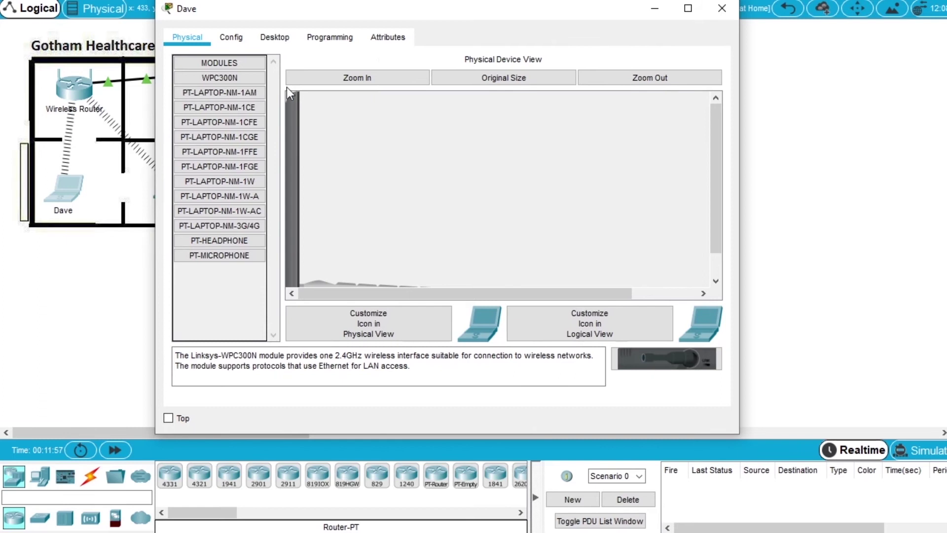
pyautogui.click(276, 38)
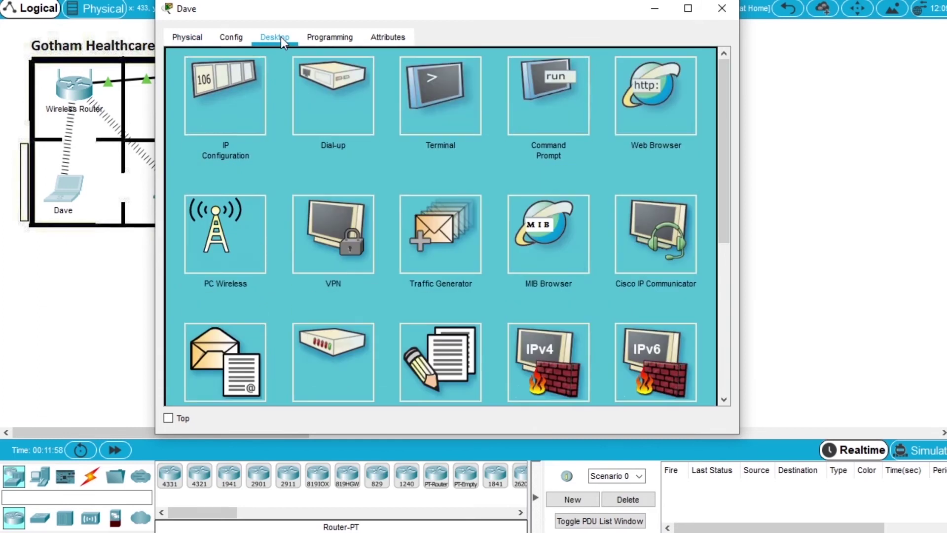
# Ping 209.165.201.2 from Dave's Command Prompt, getting 4 of 4 replies with 0% loss.
pyautogui.click(554, 94)
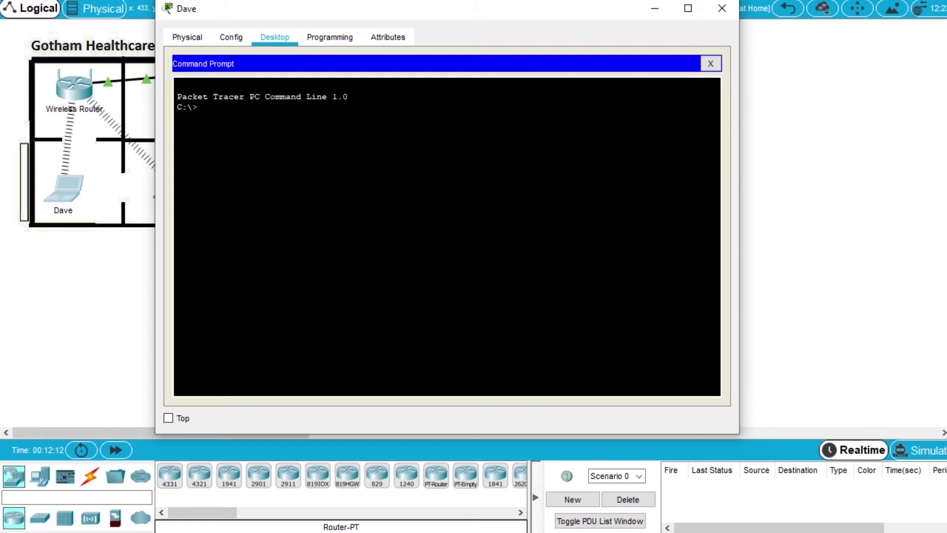
pyautogui.write('ping 209.165.201.2')
pyautogui.press('Return')
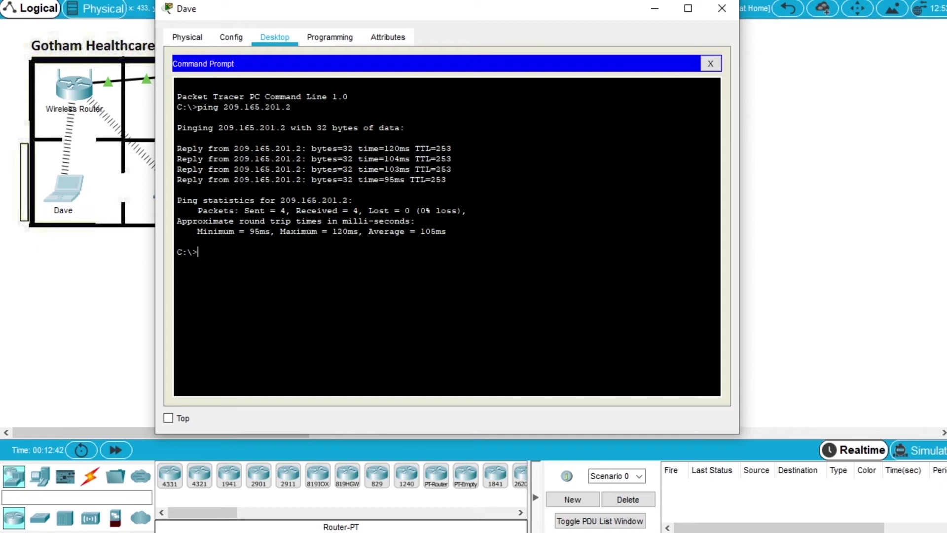
# Telnet from Dave to 209.165.201.2, log in with the admin credentials, and run show users.
pyautogui.write('telnet 209.165.201.')
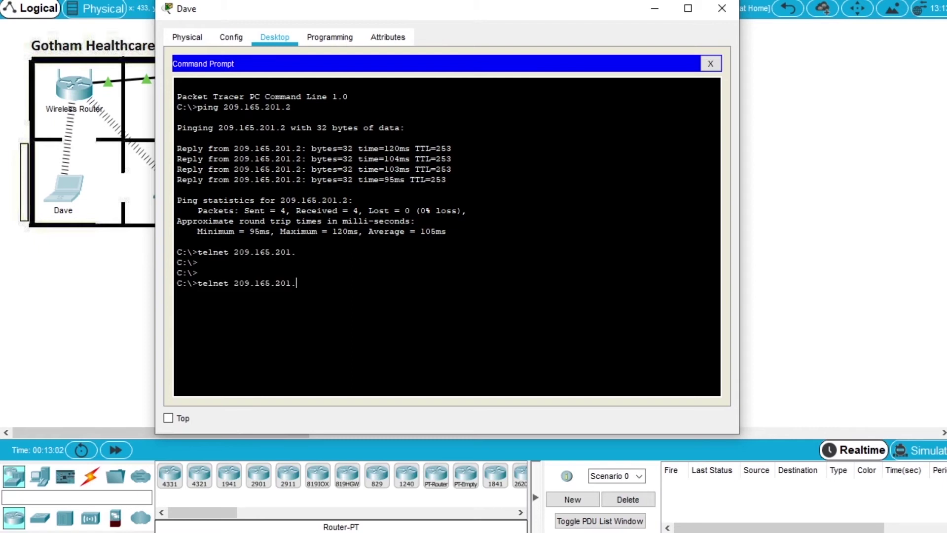
pyautogui.write('2')
pyautogui.press('Return')
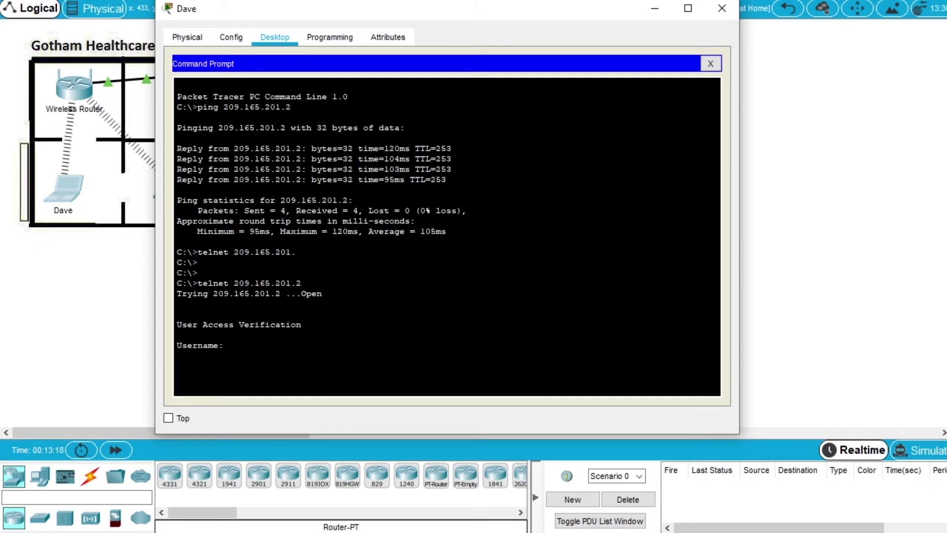
pyautogui.write('admin')
pyautogui.press('Return')
pyautogui.press('Return')
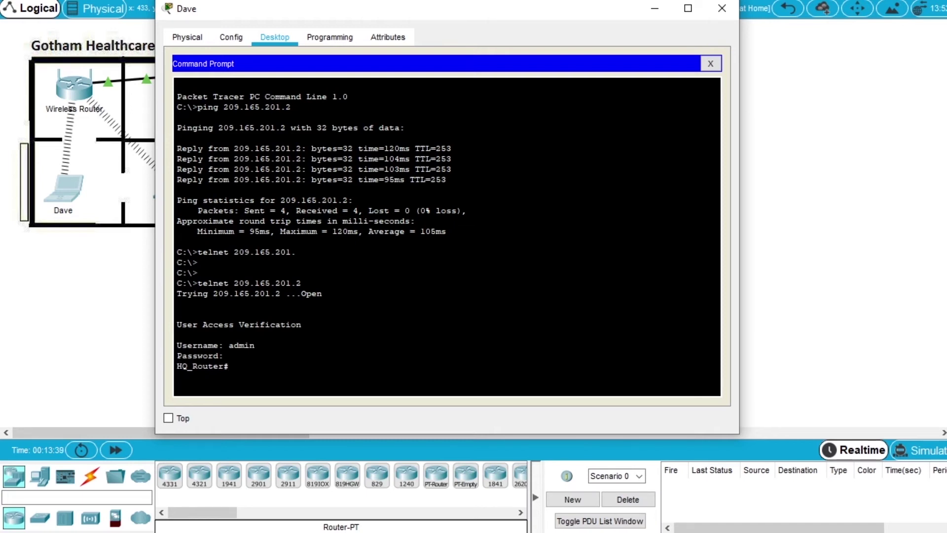
pyautogui.write('se')
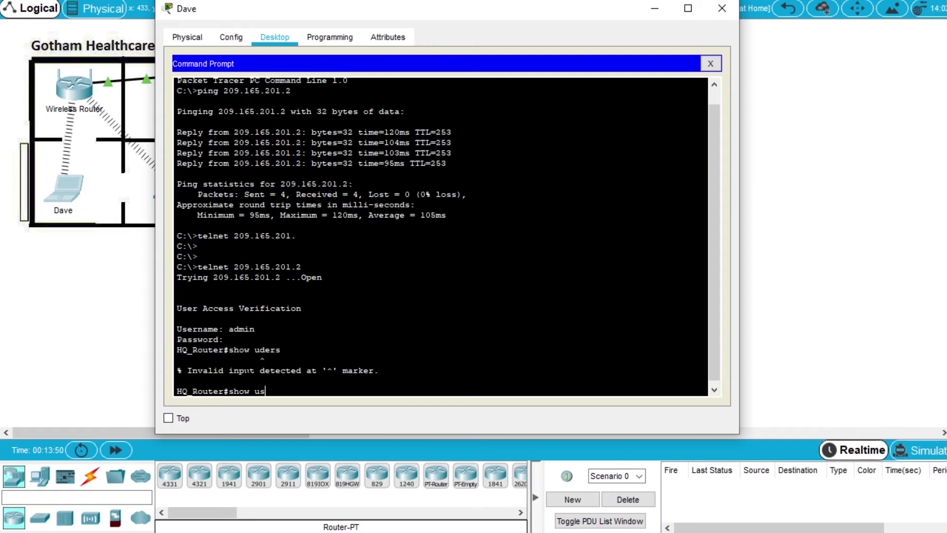
pyautogui.write('rs')
pyautogui.press('Return')
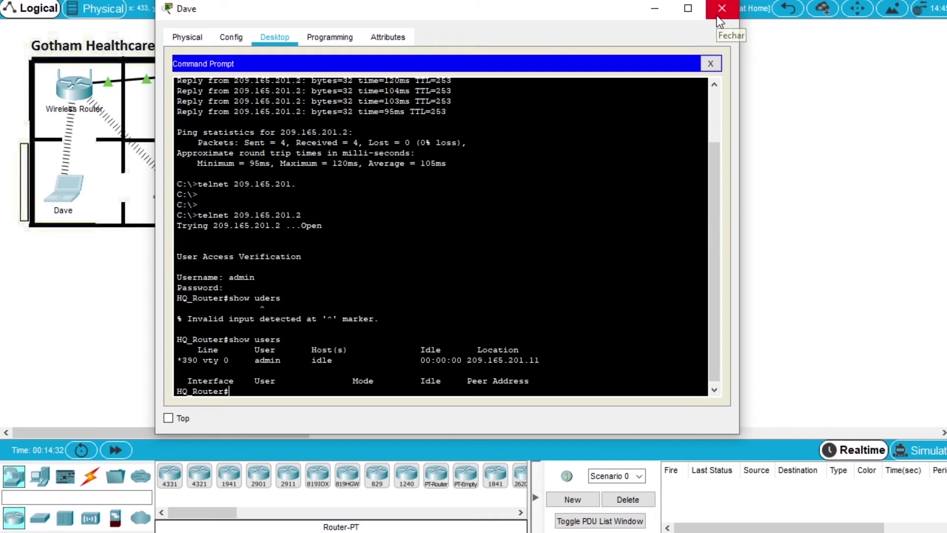
pyautogui.click(718, 17)
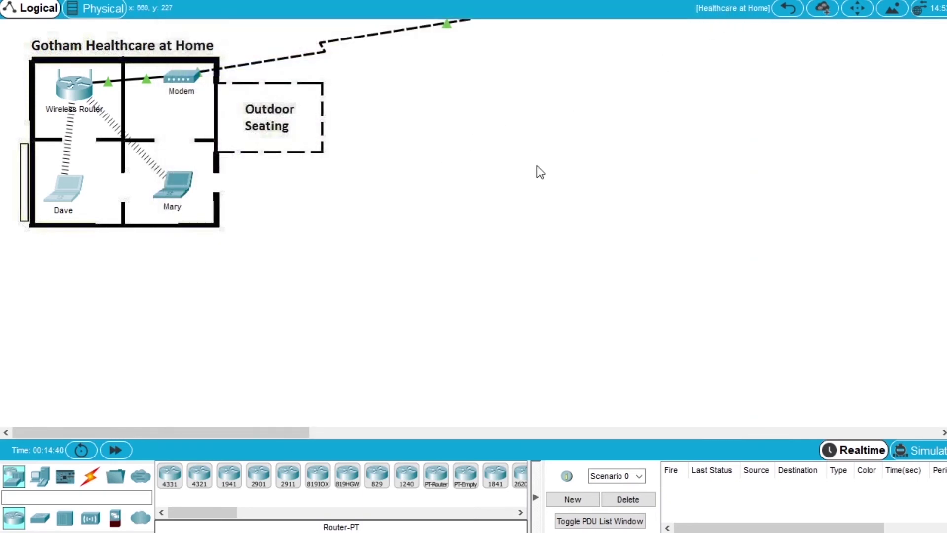
pyautogui.click(788, 9)
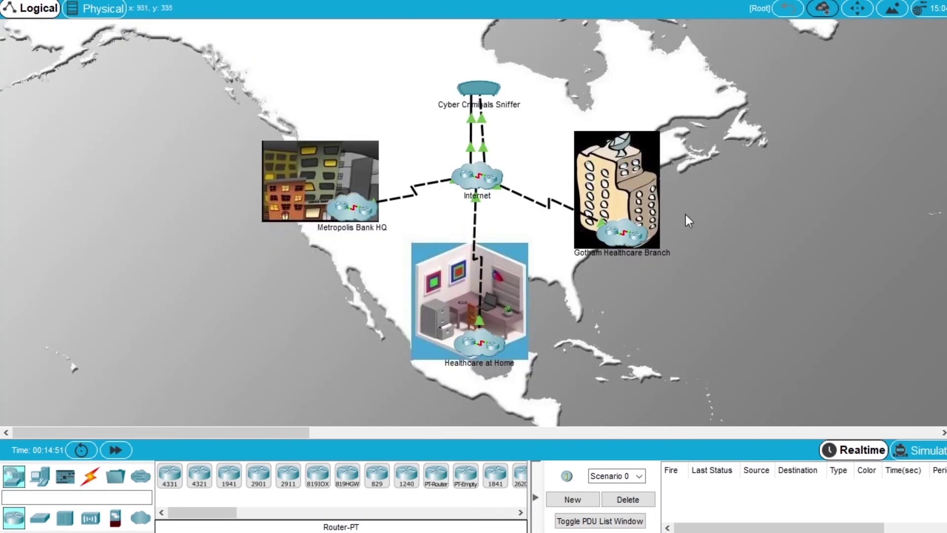
pyautogui.click(623, 234)
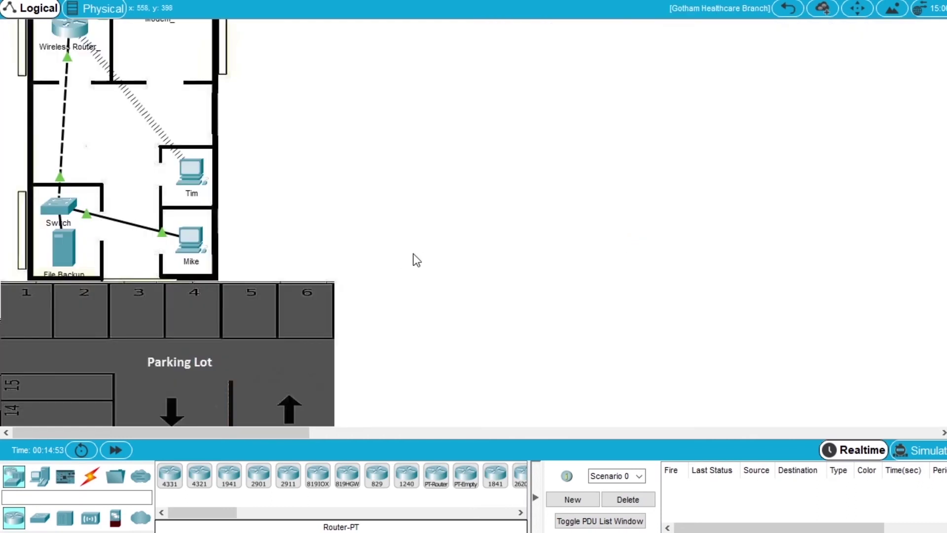
pyautogui.click(190, 176)
pyautogui.moveTo(328, 179); pyautogui.dragTo(143, 178)
pyautogui.click(261, 37)
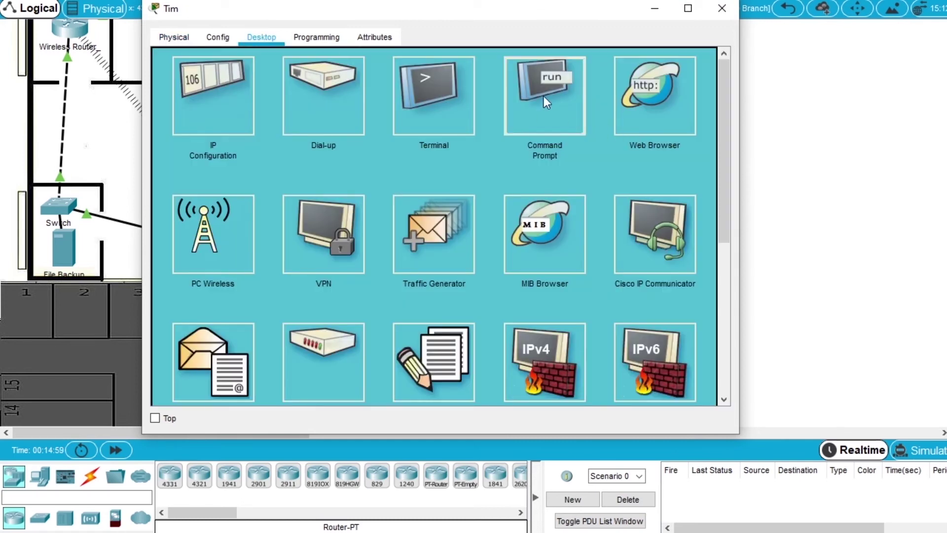
# Ping 209.165.201.2 from Tim's Command Prompt.
pyautogui.click(550, 111)
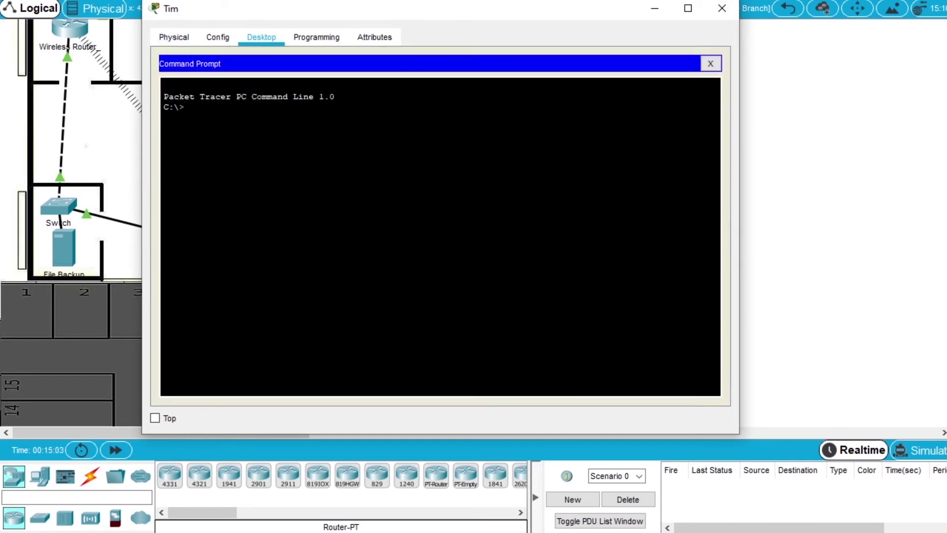
pyautogui.write('ping')
pyautogui.write('209.165.201.2')
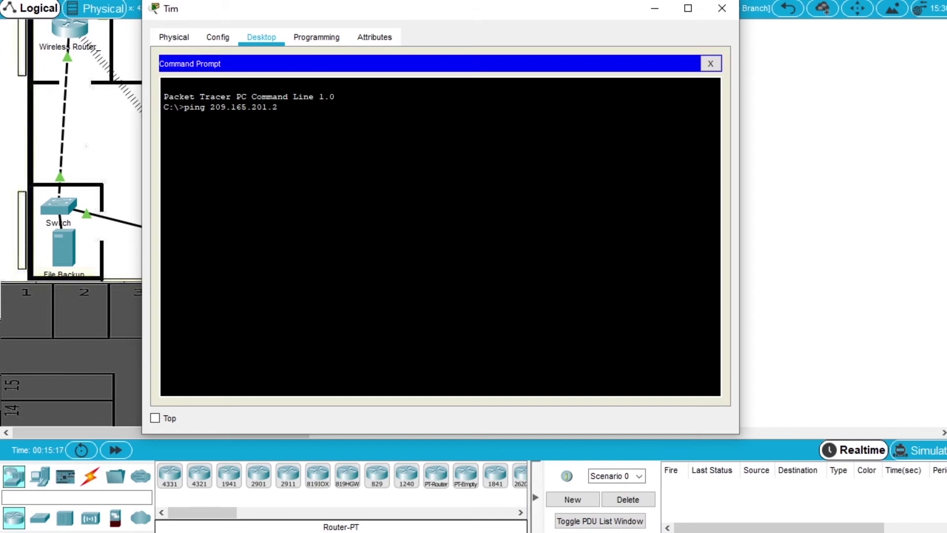
pyautogui.press('Return')
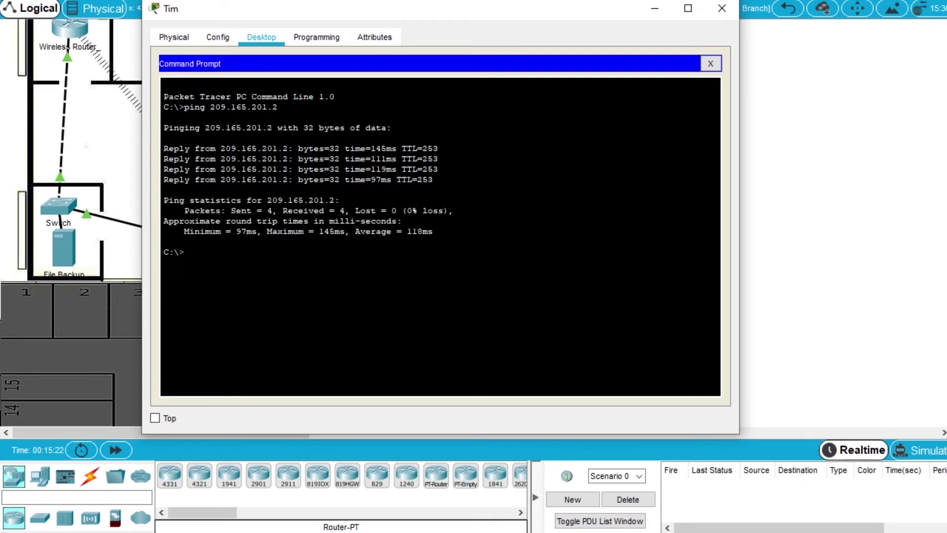
# SSH into 209.165.201.2 as admin and run show users on HQ_Router.
pyautogui.write('ssh -l admin 209.165.201.2')
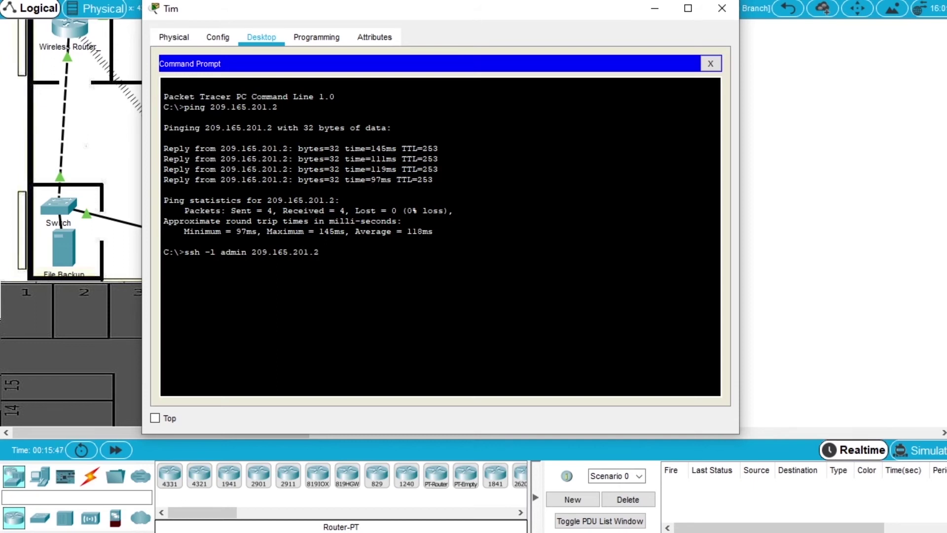
pyautogui.press('Return')
pyautogui.press('Return')
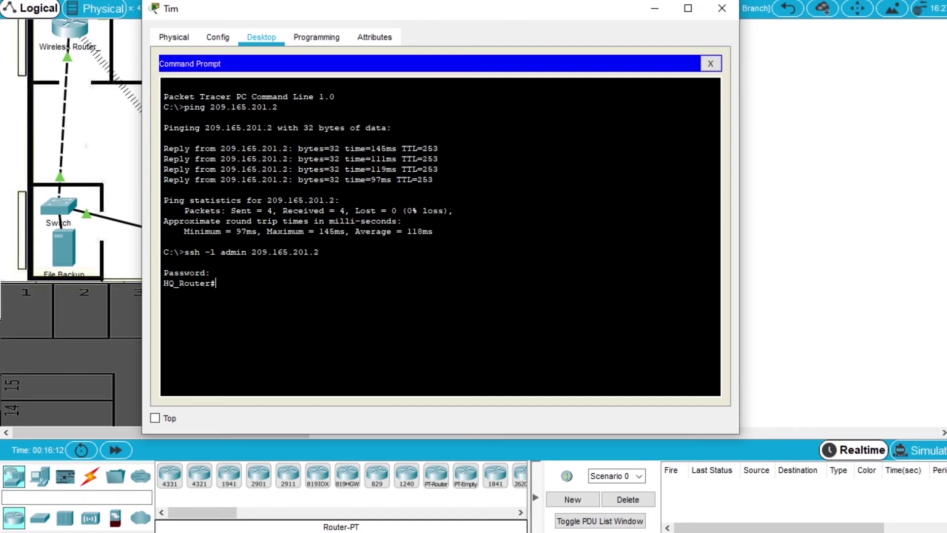
pyautogui.write('show users')
pyautogui.press('Return')
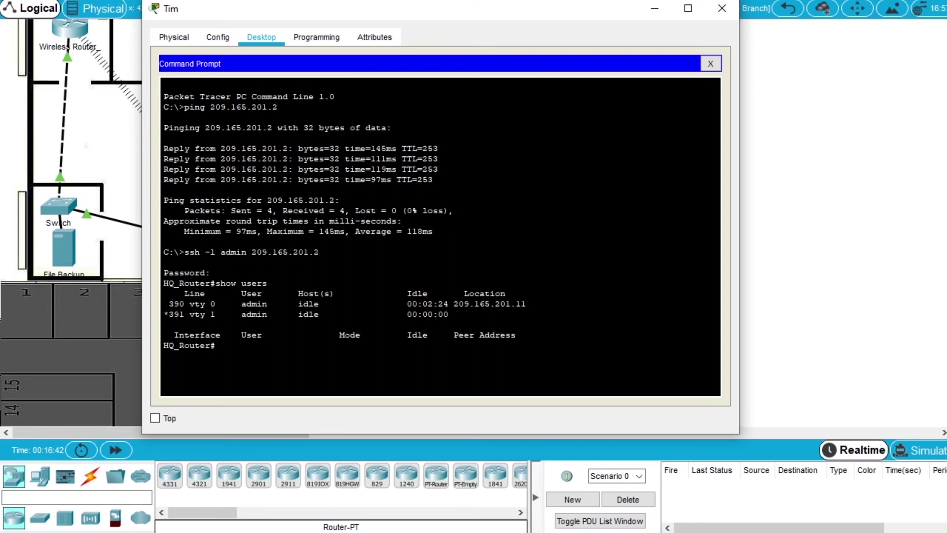
# Enter configure terminal on HQ_Router and set the enable secret password.
pyautogui.write('configure termin')
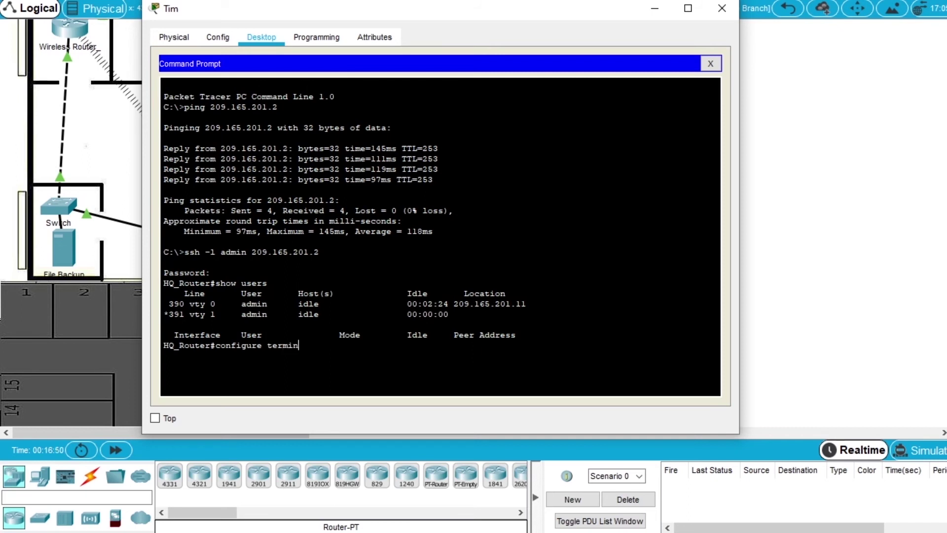
pyautogui.write('al')
pyautogui.press('Return')
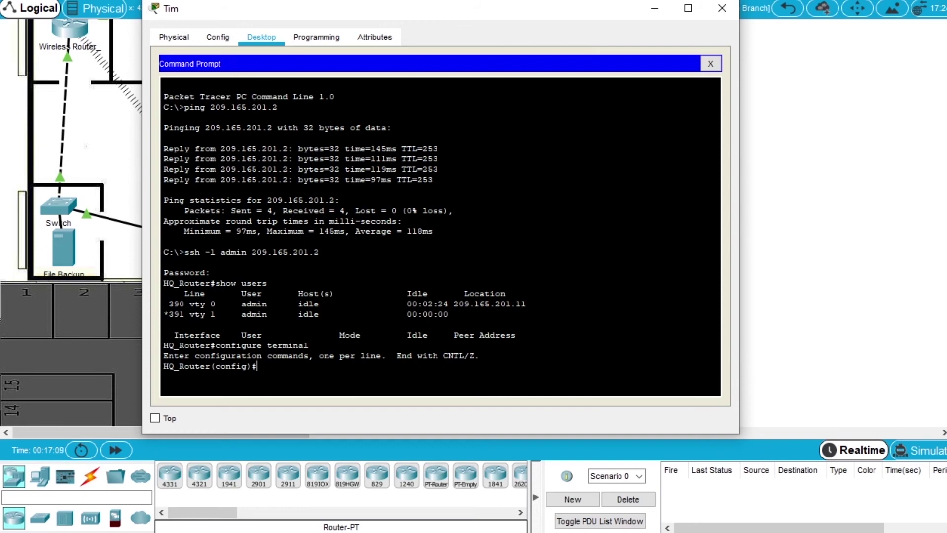
pyautogui.write('enable')
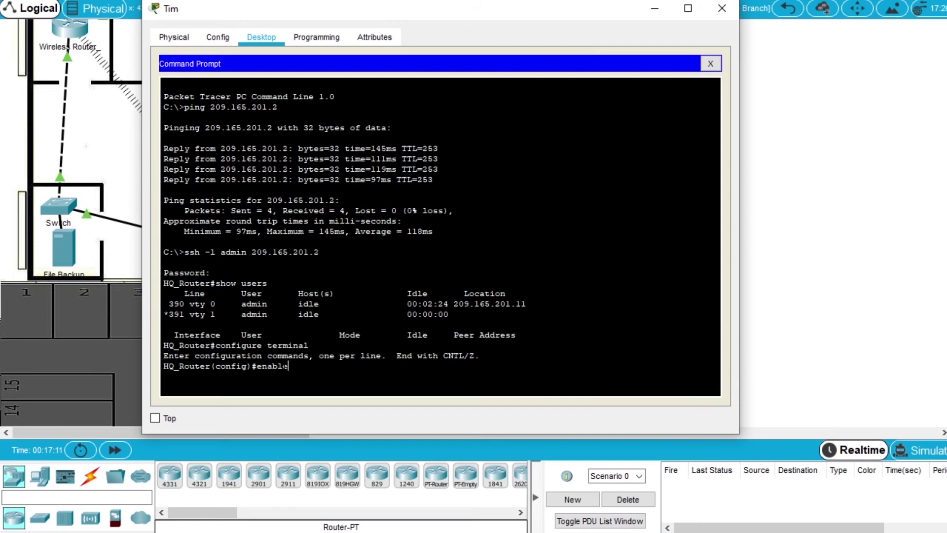
pyautogui.write(' secret cisco')
pyautogui.press('Return')
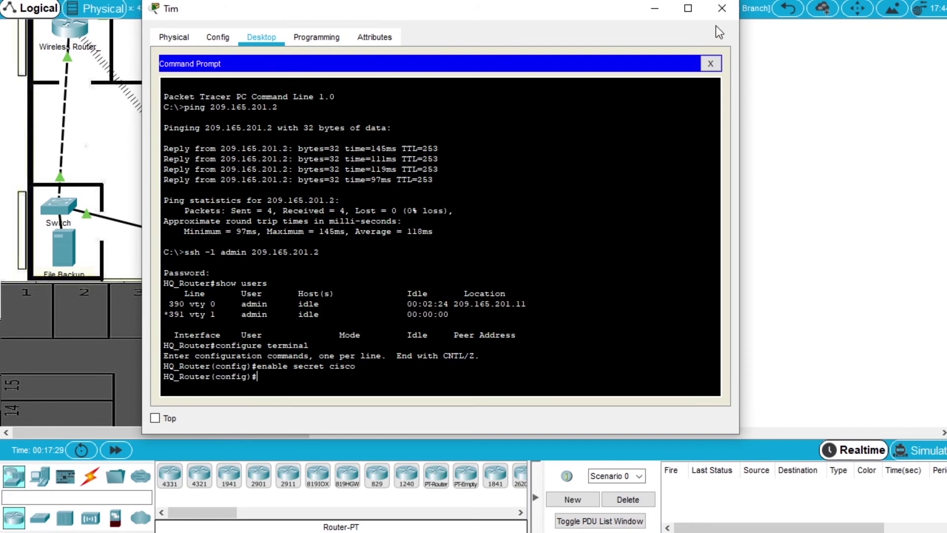
pyautogui.moveTo(507, 18); pyautogui.dragTo(567, 28)
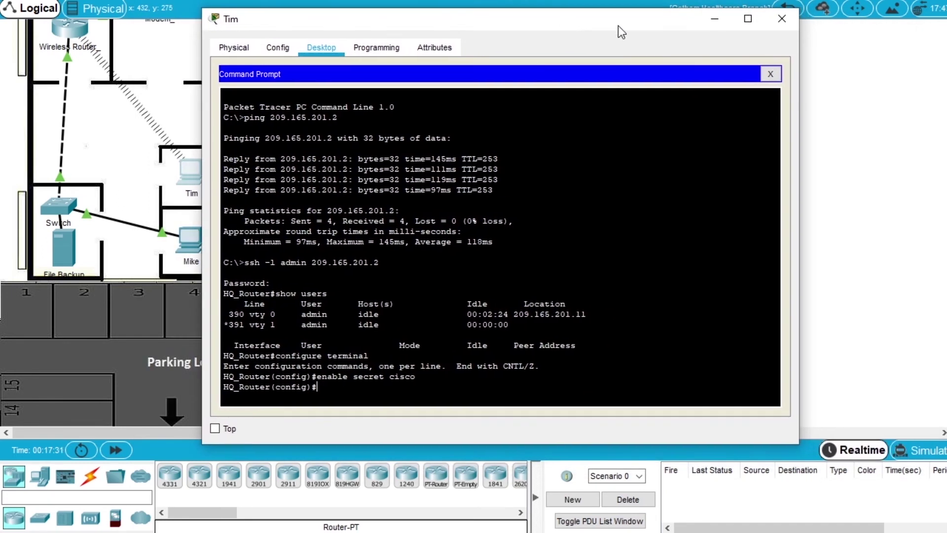
# Close Tim's window and show the first captured Telnet packet's headers in the Cyber Criminals Sniffer.
pyautogui.click(782, 19)
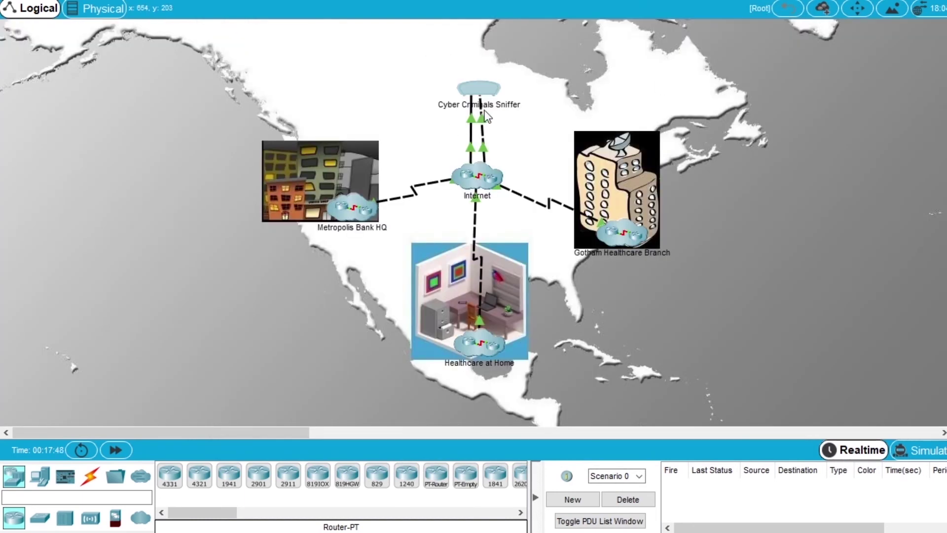
pyautogui.click(475, 87)
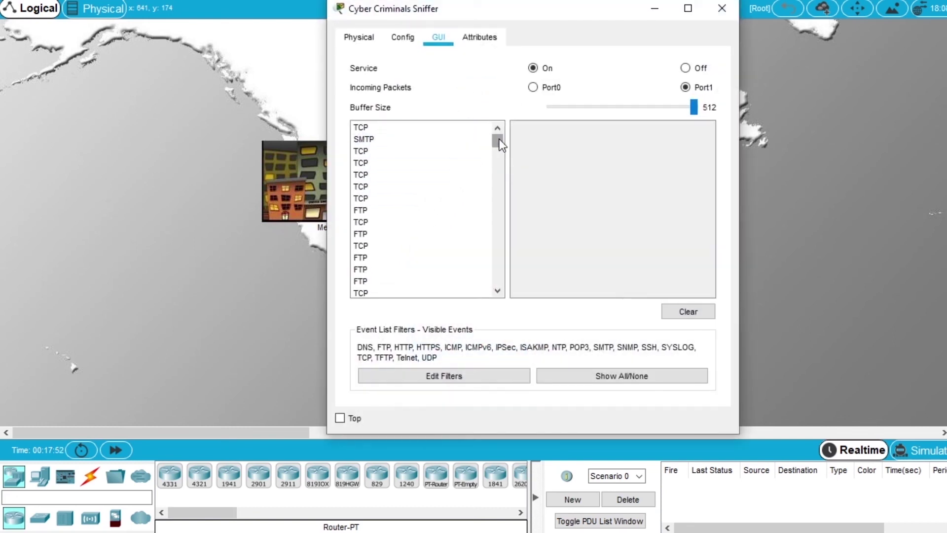
pyautogui.moveTo(499, 138); pyautogui.dragTo(492, 162)
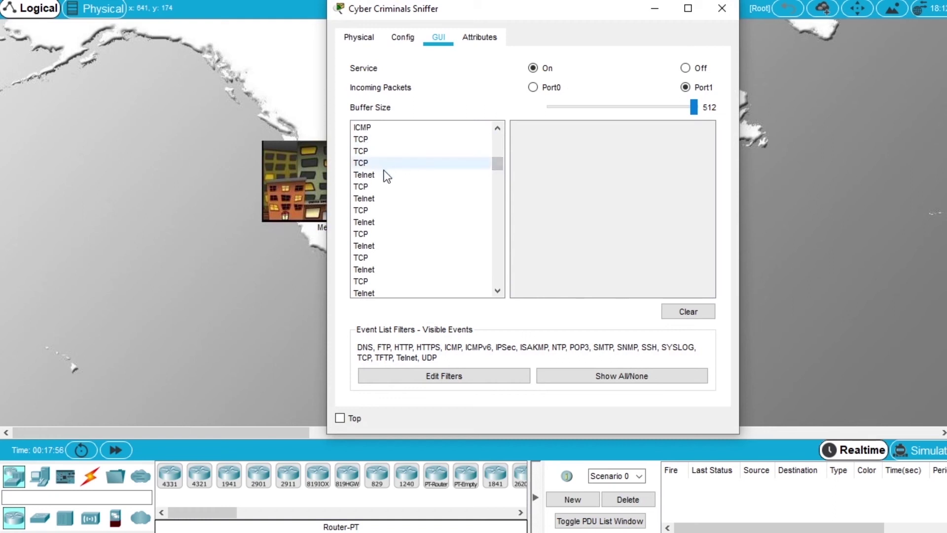
pyautogui.click(373, 177)
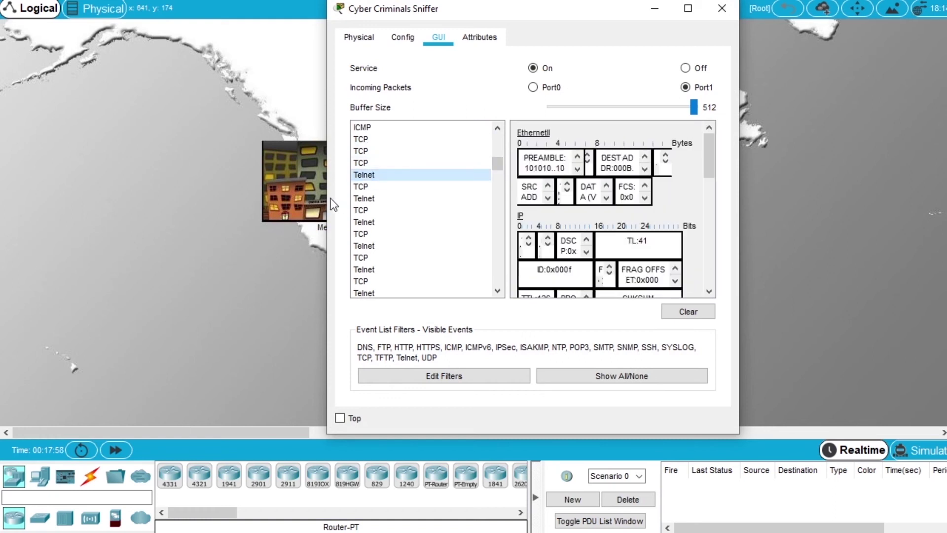
# Widen the sniffer and read the typed character in each of the first Telnet packets' TELNET DATA.
pyautogui.moveTo(327, 220); pyautogui.dragTo(95, 221)
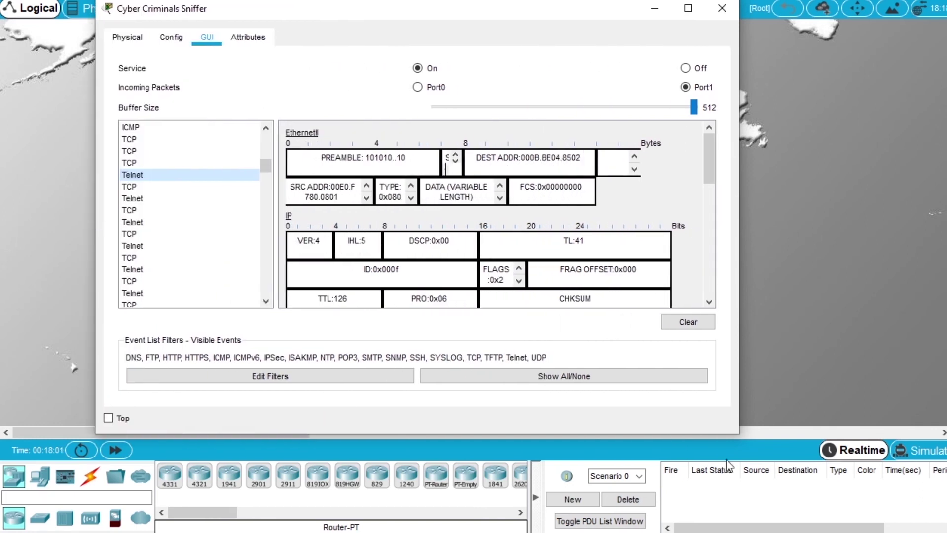
pyautogui.moveTo(743, 435); pyautogui.dragTo(892, 496)
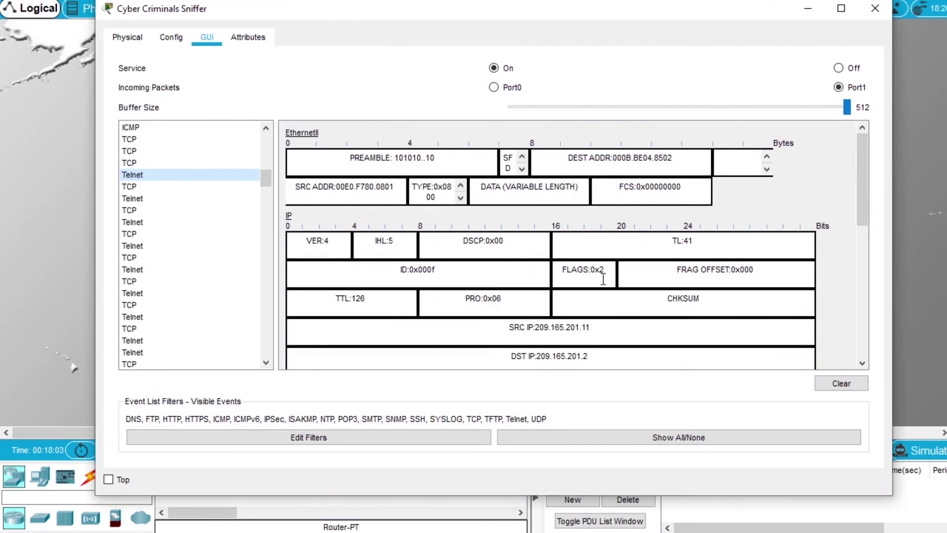
pyautogui.scroll(-3, 627, 234)
pyautogui.scroll(-10, 627, 235)
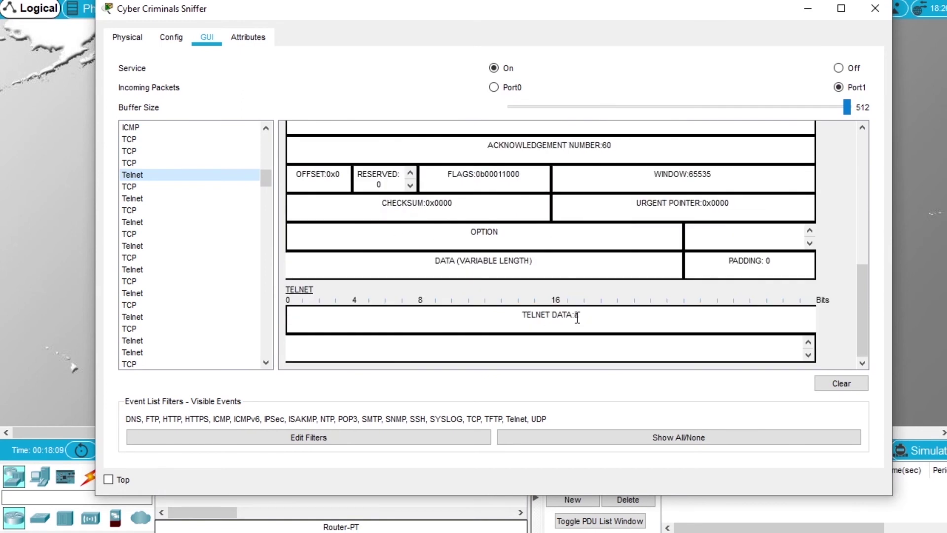
pyautogui.click(139, 199)
pyautogui.scroll(-12, 551, 243)
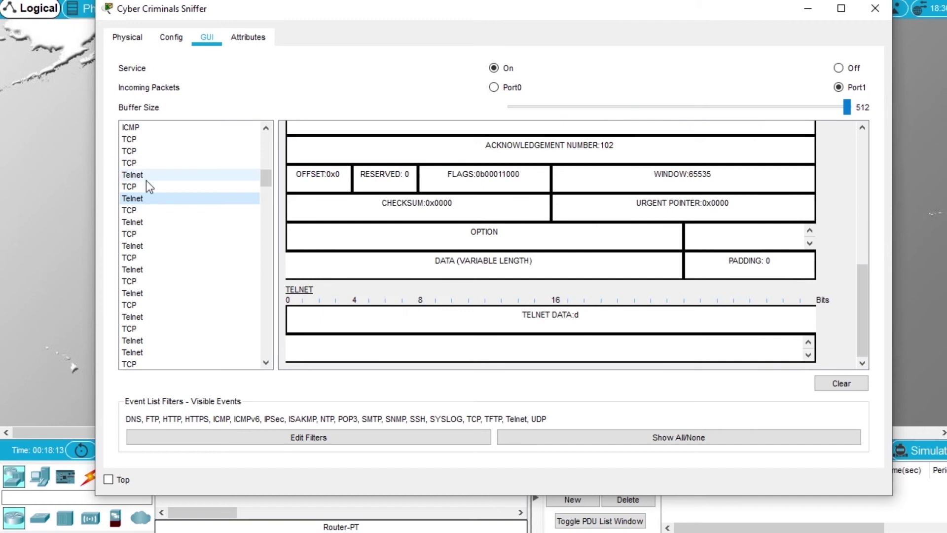
pyautogui.click(138, 223)
pyautogui.scroll(-12, 586, 296)
pyautogui.click(133, 247)
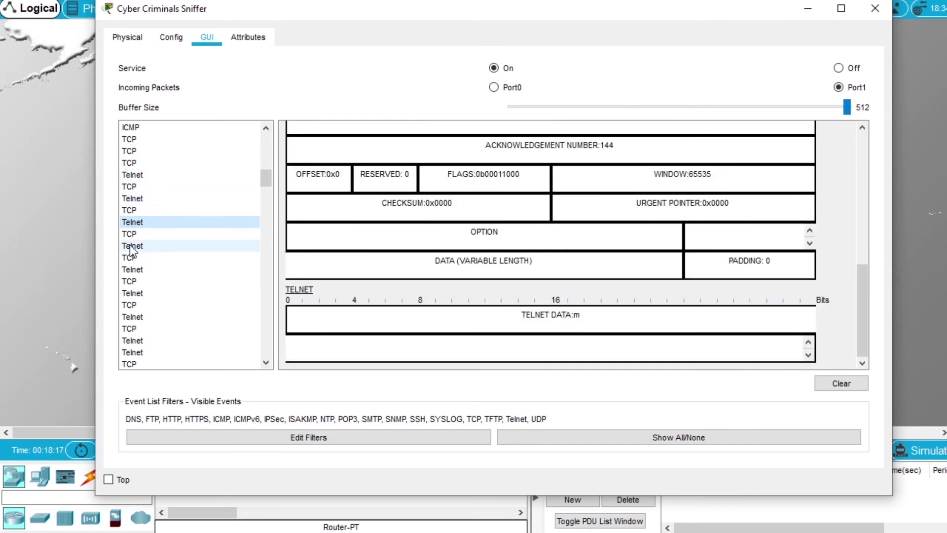
pyautogui.scroll(-12, 626, 268)
pyautogui.click(143, 270)
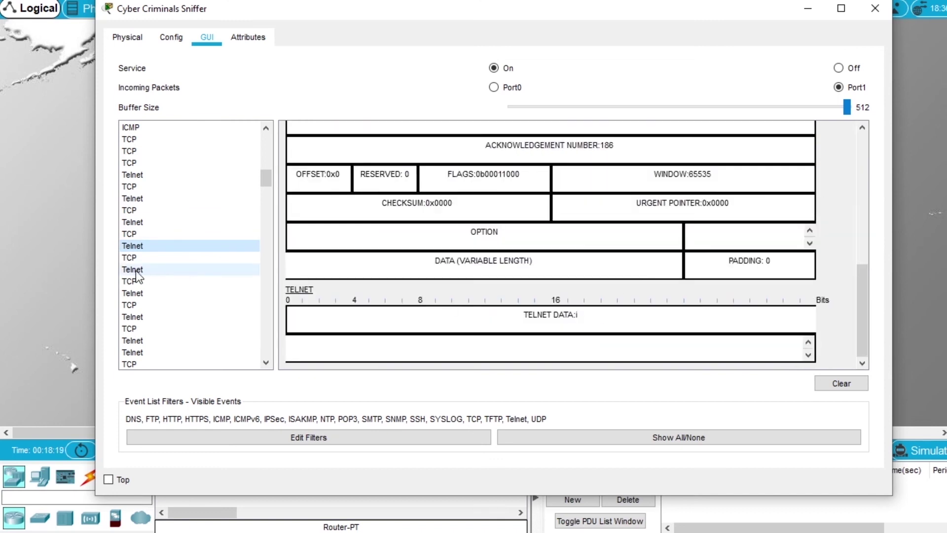
pyautogui.scroll(-12, 586, 296)
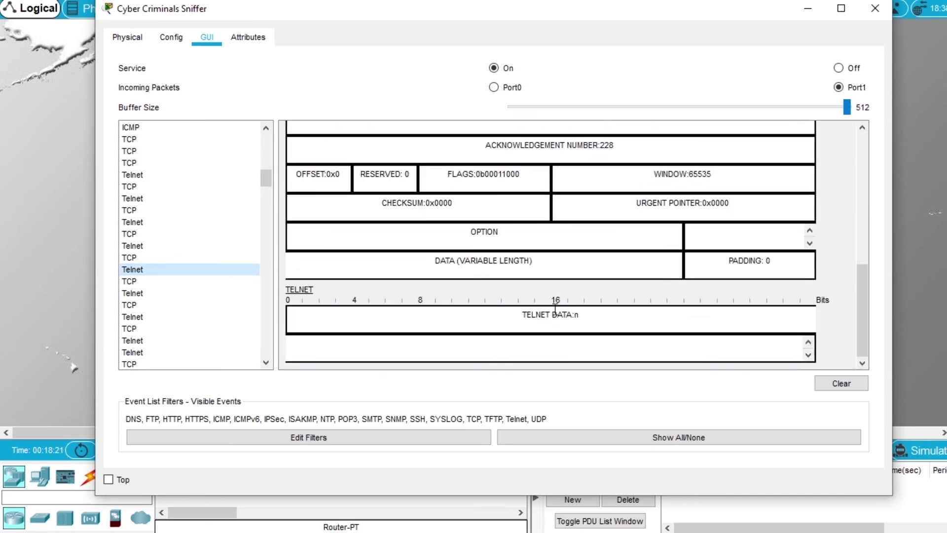
# Read the remaining Telnet packets' cleartext characters, then return to an earlier Telnet packet.
pyautogui.click(142, 294)
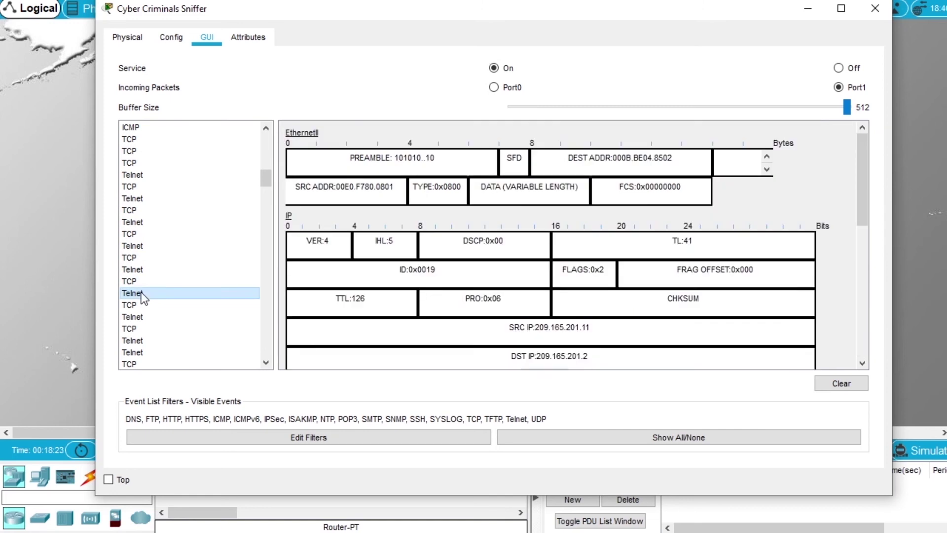
pyautogui.scroll(-12, 498, 267)
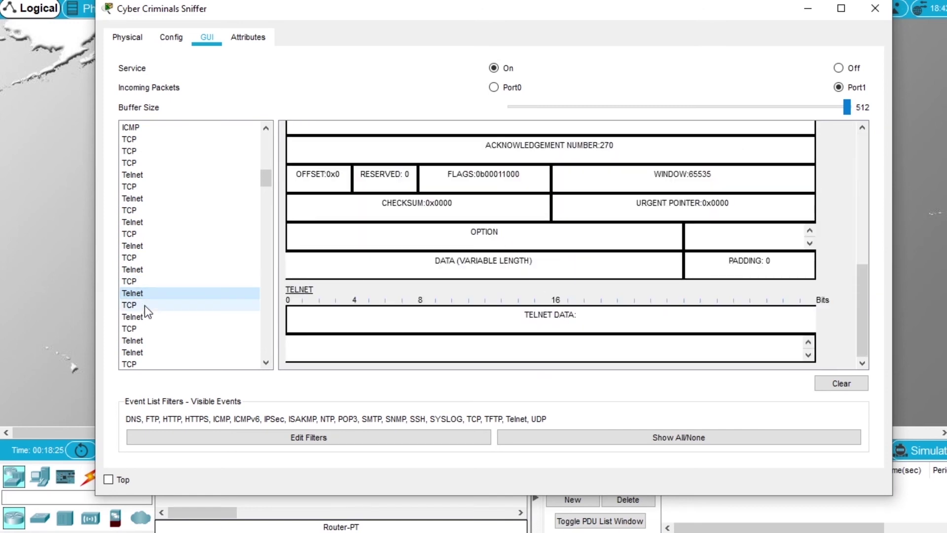
pyautogui.click(142, 317)
pyautogui.scroll(-12, 584, 280)
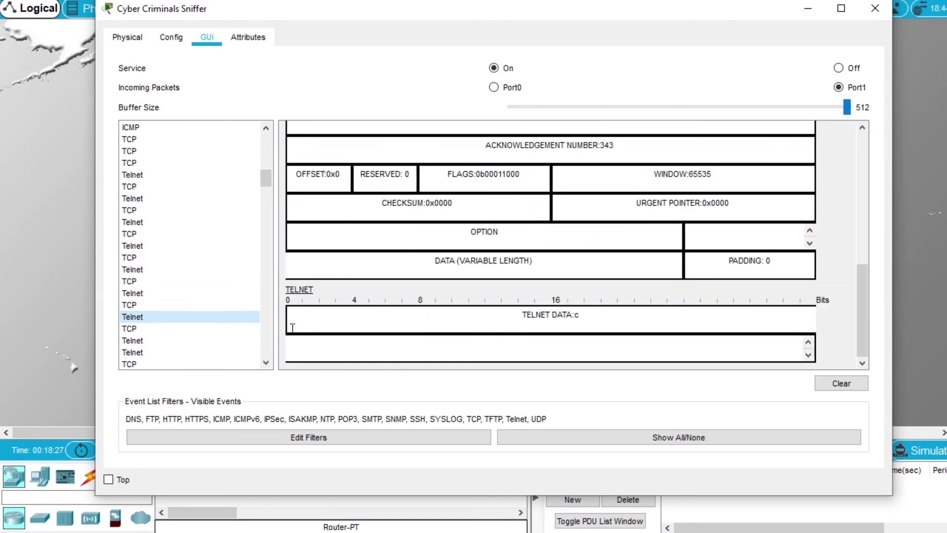
pyautogui.click(258, 340)
pyautogui.scroll(-12, 587, 295)
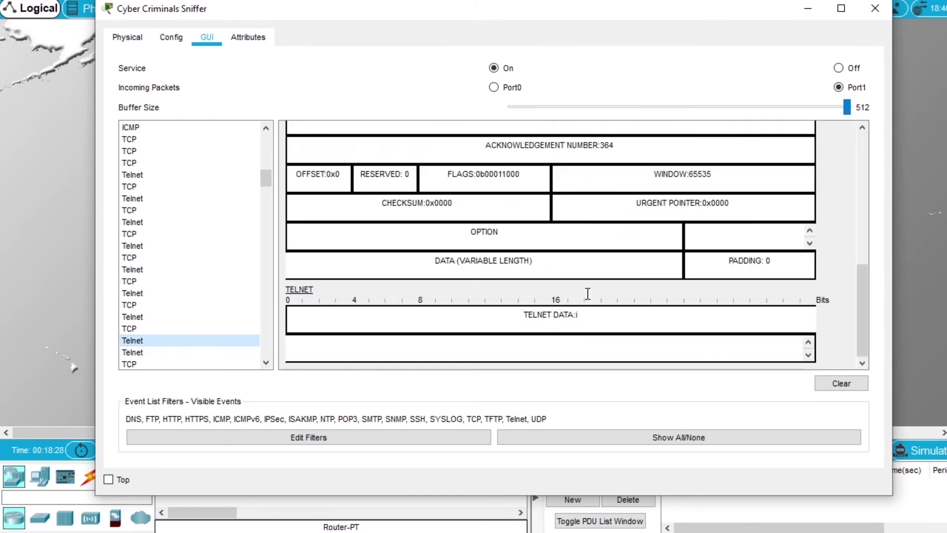
pyautogui.click(136, 353)
pyautogui.scroll(-12, 518, 306)
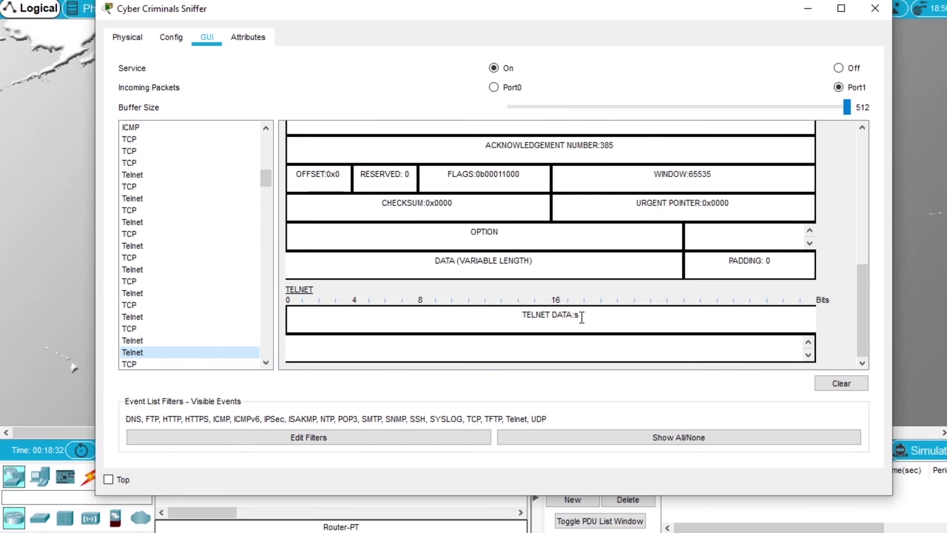
pyautogui.scroll(1, 583, 317)
pyautogui.scroll(-1, 543, 306)
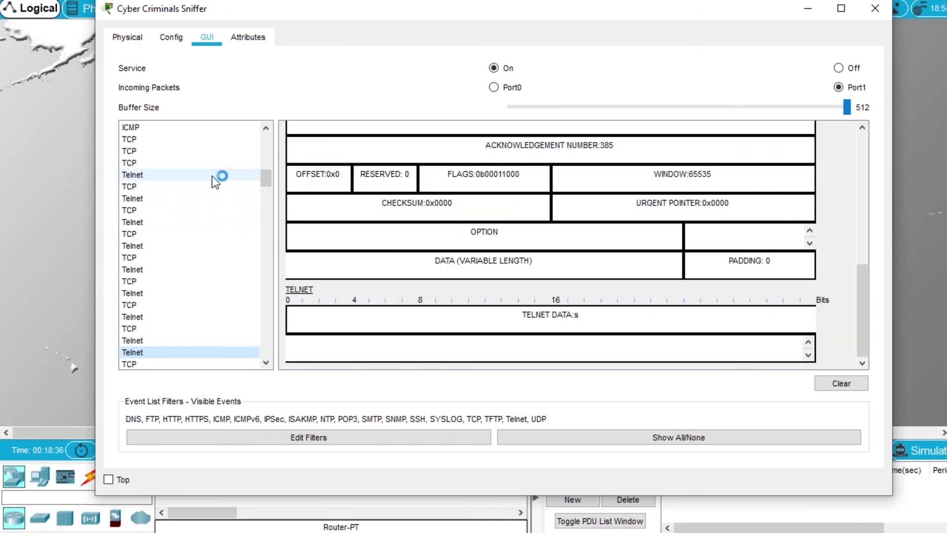
pyautogui.click(140, 223)
# Check the Telnet packets' port 23 details, then scroll the capture list down to the SSH and TCP entries.
pyautogui.click(138, 176)
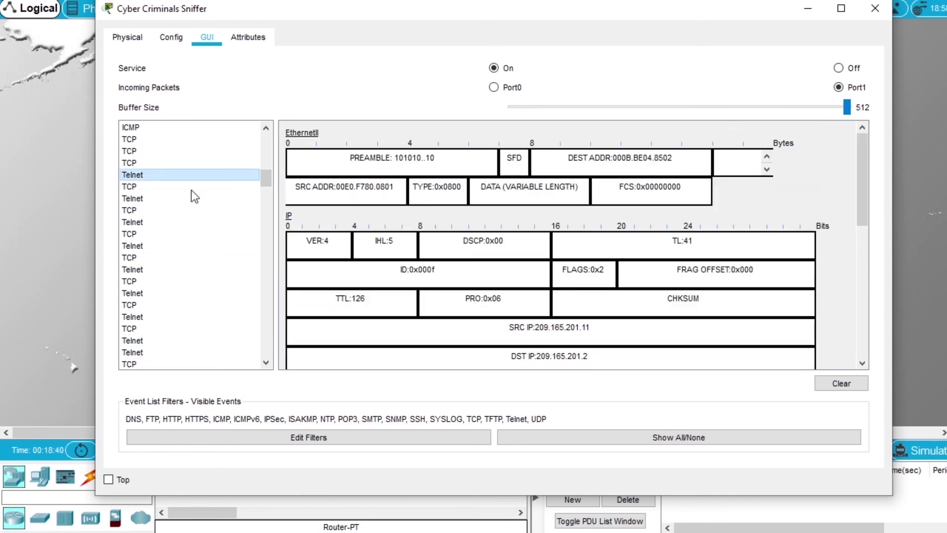
pyautogui.scroll(-5, 513, 281)
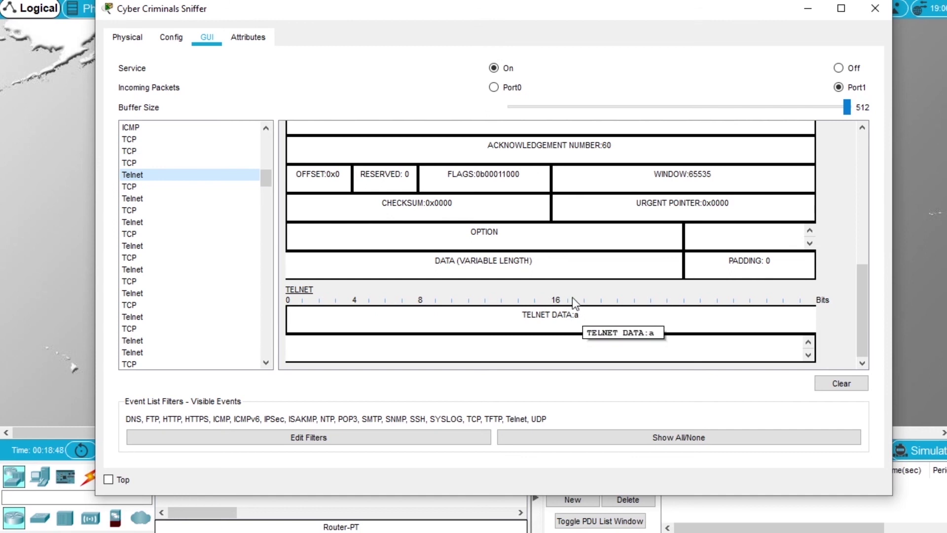
pyautogui.scroll(3, 572, 298)
pyautogui.scroll(2, 576, 290)
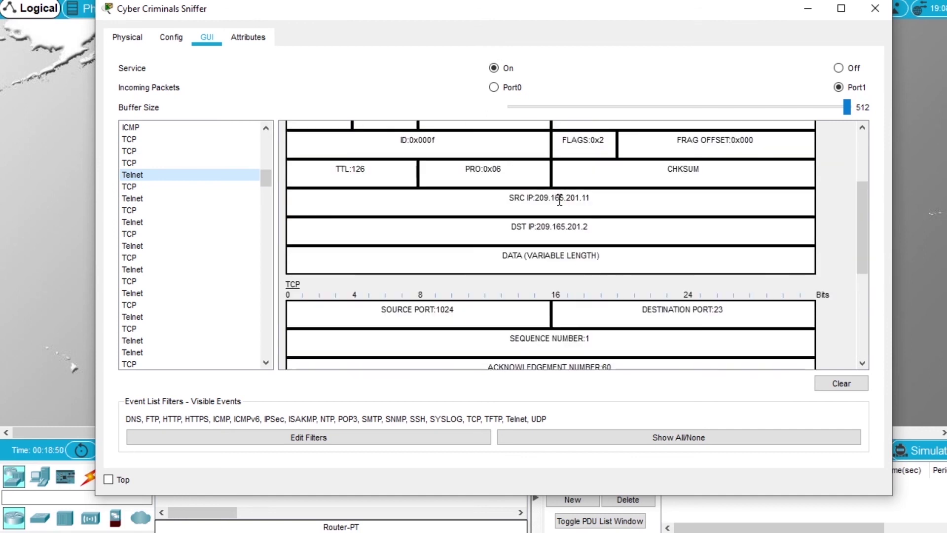
pyautogui.scroll(-3, 303, 229)
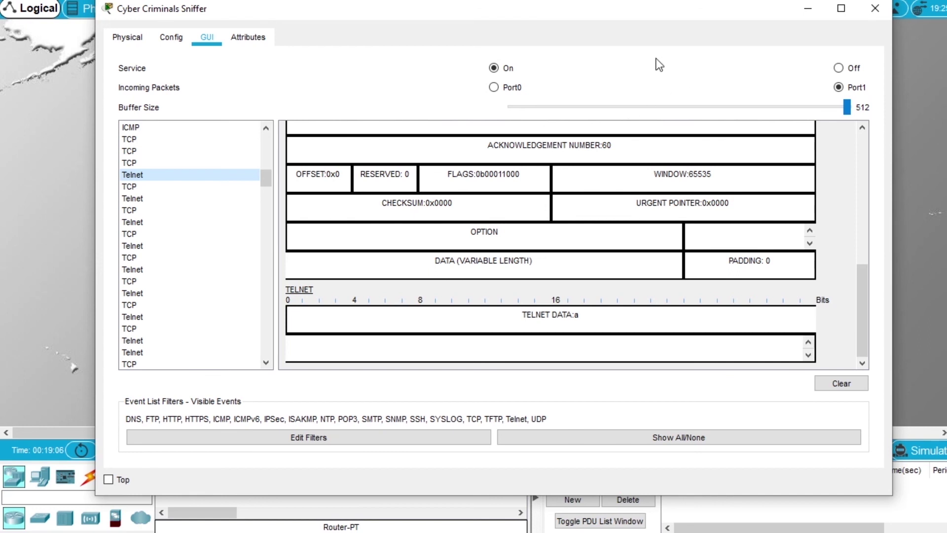
pyautogui.scroll(1, 217, 192)
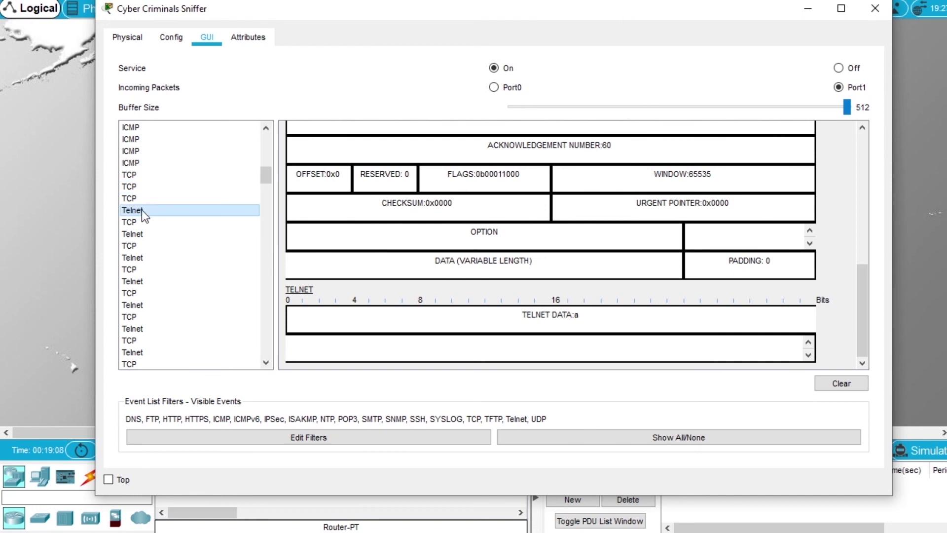
pyautogui.click(149, 233)
pyautogui.scroll(-5, 150, 232)
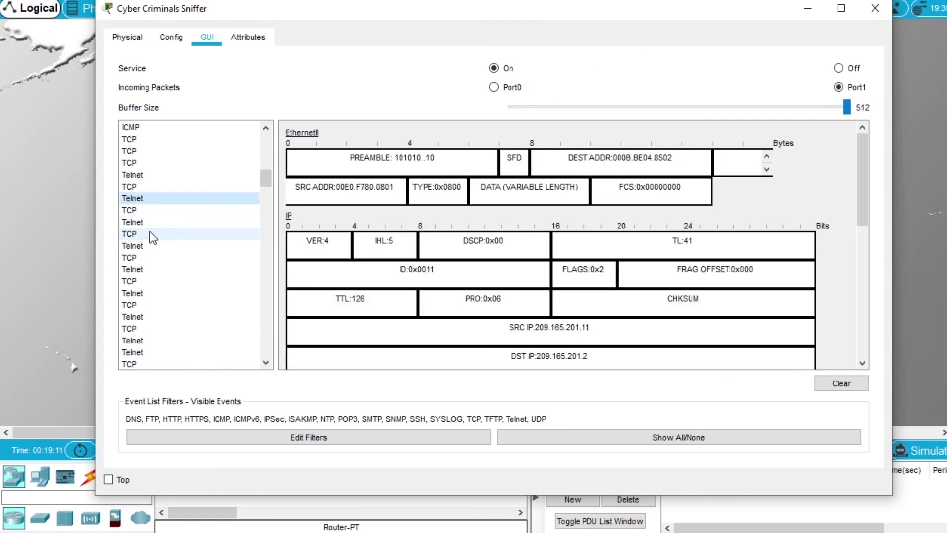
pyautogui.scroll(-8, 150, 231)
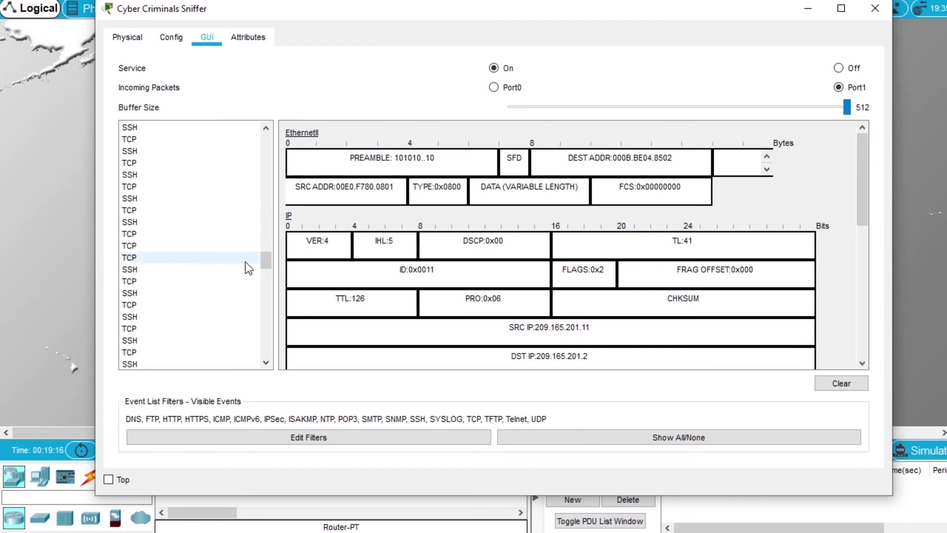
# Scroll the sniffer's capture list back up to the SMTP, FTP and TCP packets.
pyautogui.moveTo(265, 261); pyautogui.dragTo(271, 143)
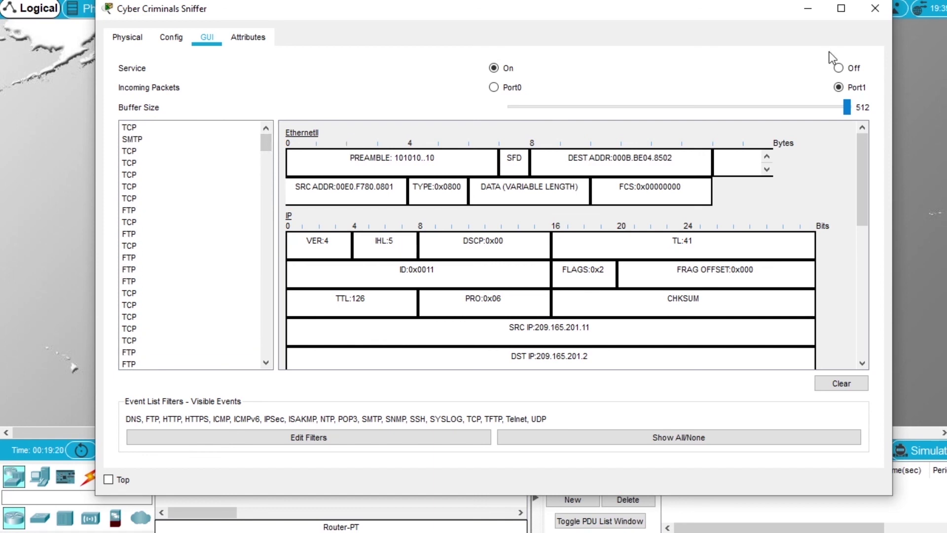